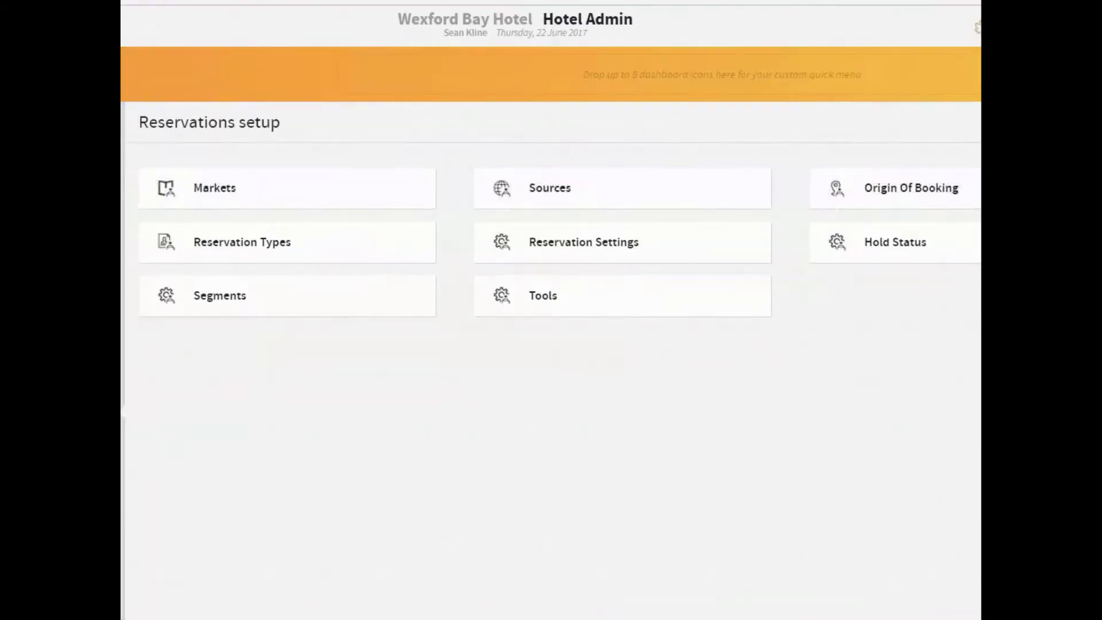
- Open Reservation Settings, where check-in CC authorization shows No Authorization
left_click(578, 246)
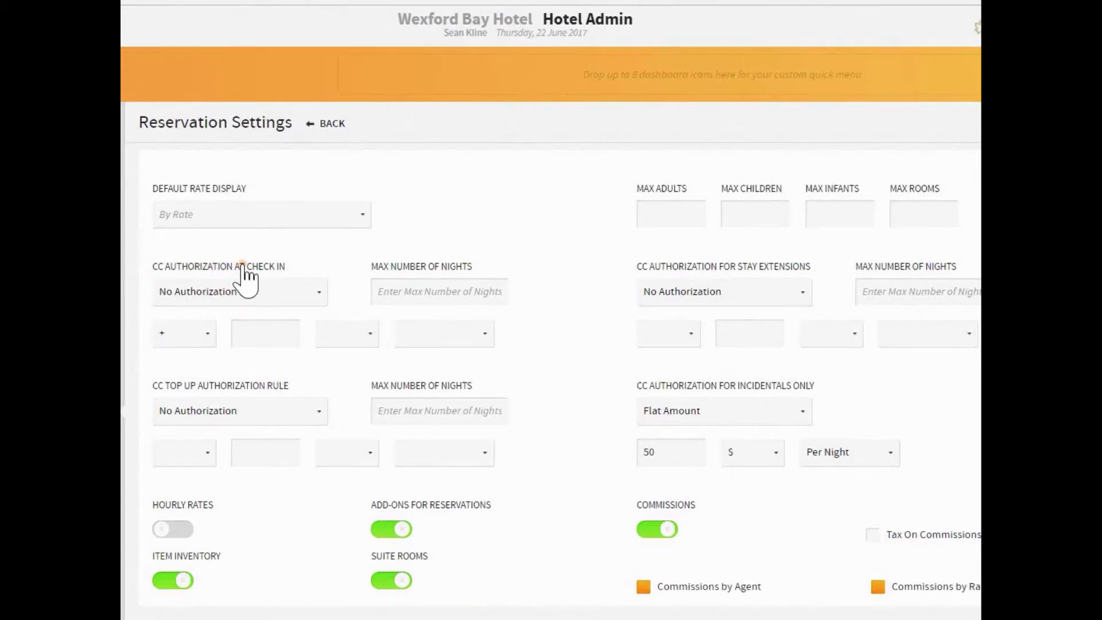
- Open the CC Authorization at Check In dropdown to see its choices
left_click(248, 308)
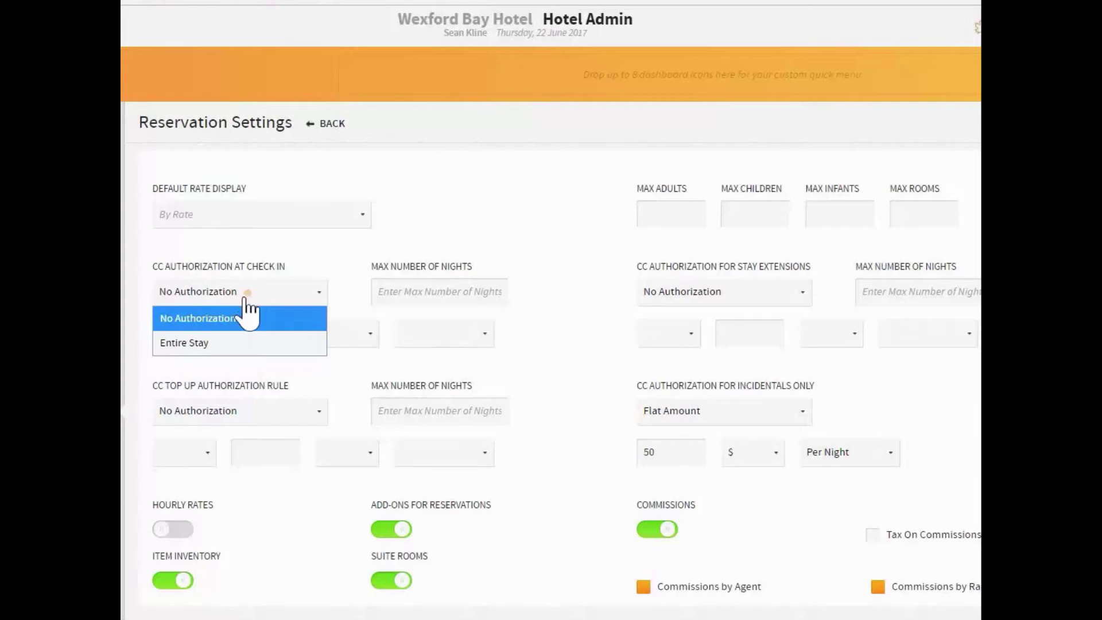
- Choose Entire Stay as the check-in CC authorization
left_click(230, 344)
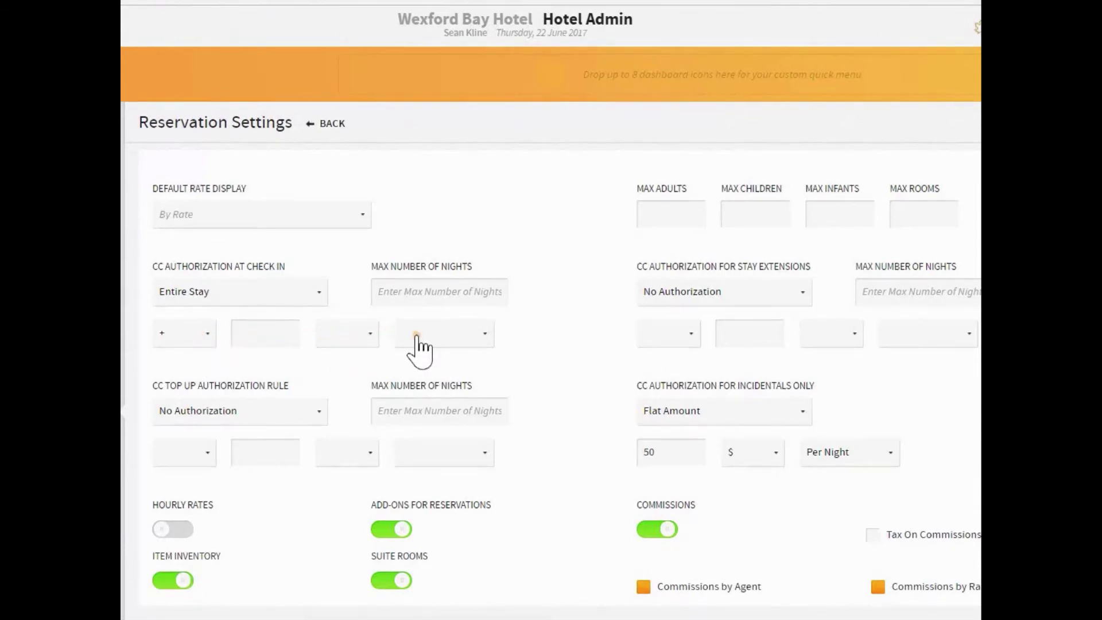
- Enter a + 100 extra amount in dollars on the check-in authorization
left_click(235, 335)
left_click(353, 342)
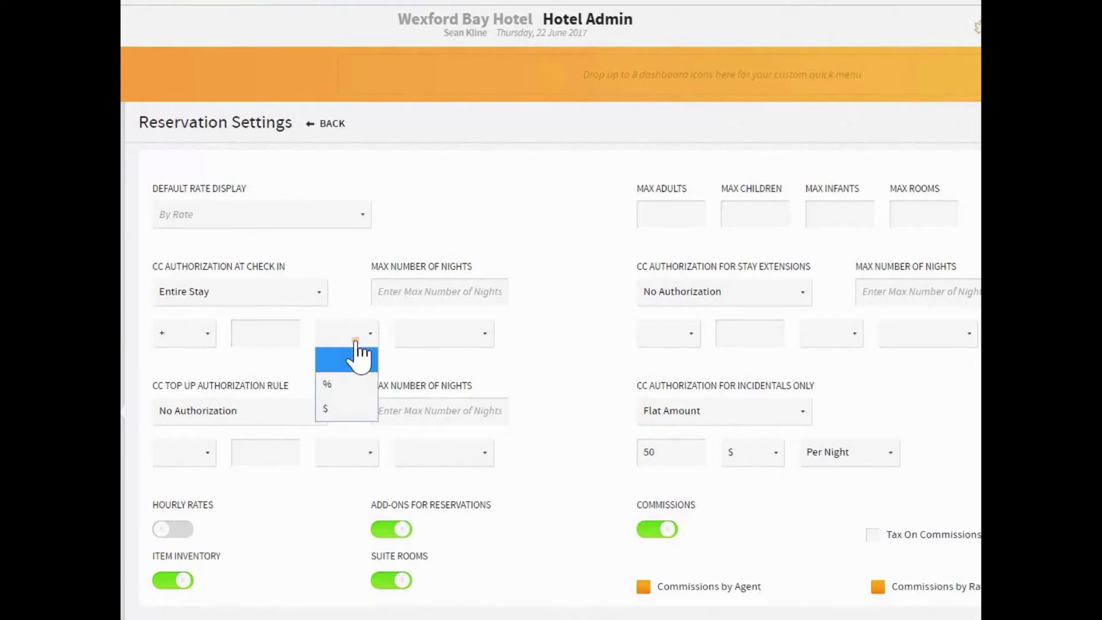
left_click(249, 336)
type("100")
left_click(346, 340)
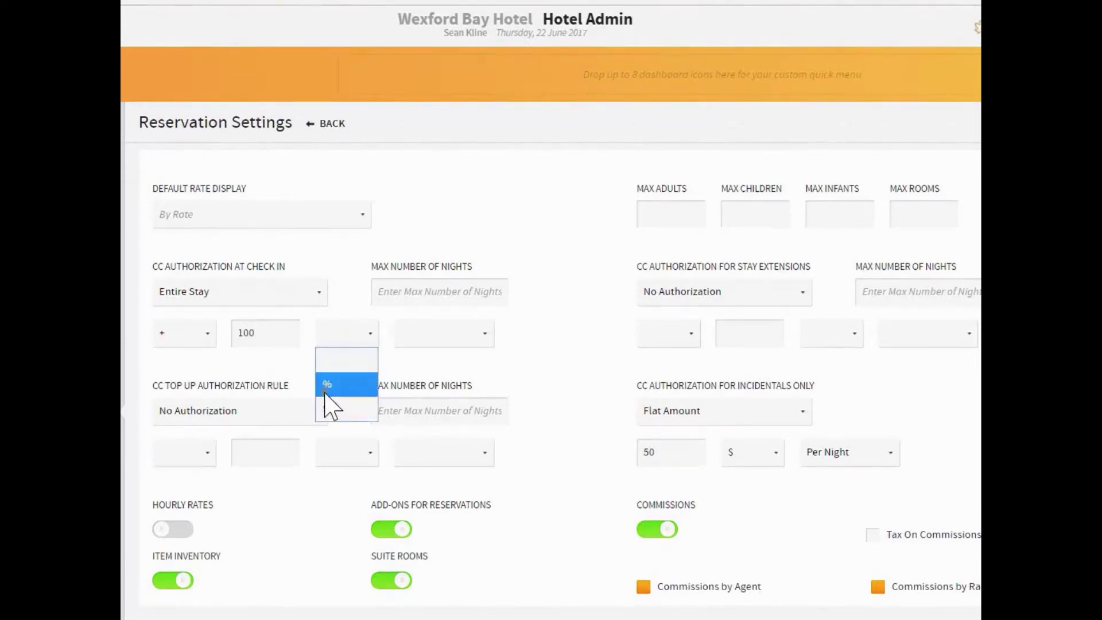
left_click(362, 406)
- Make the extra 100 apply once per stay, keeping it in dollars
left_click(428, 336)
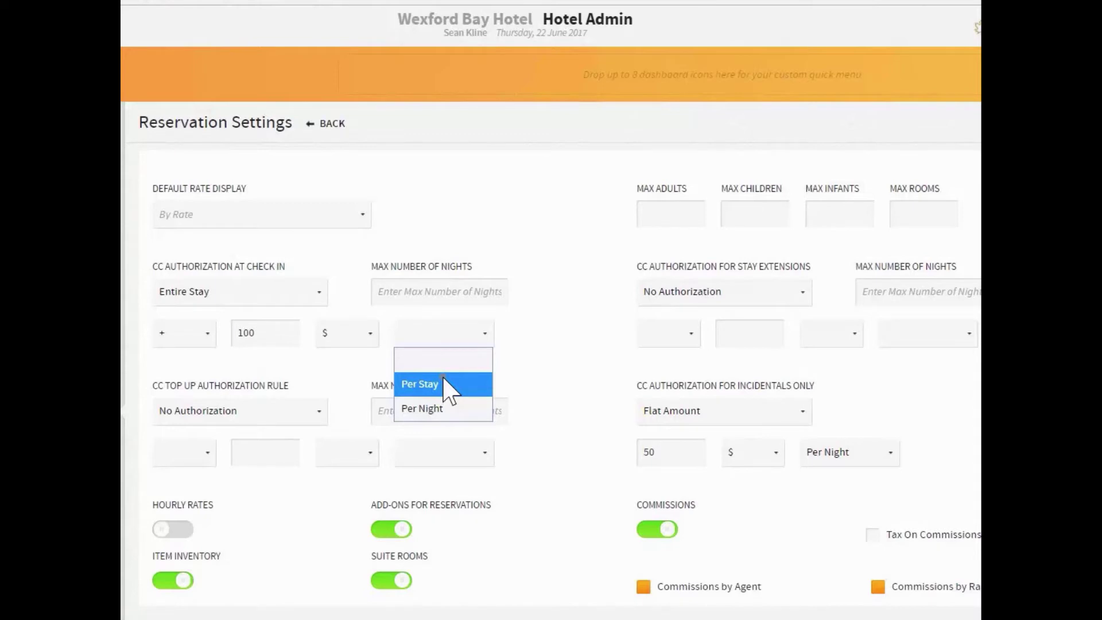
left_click(442, 409)
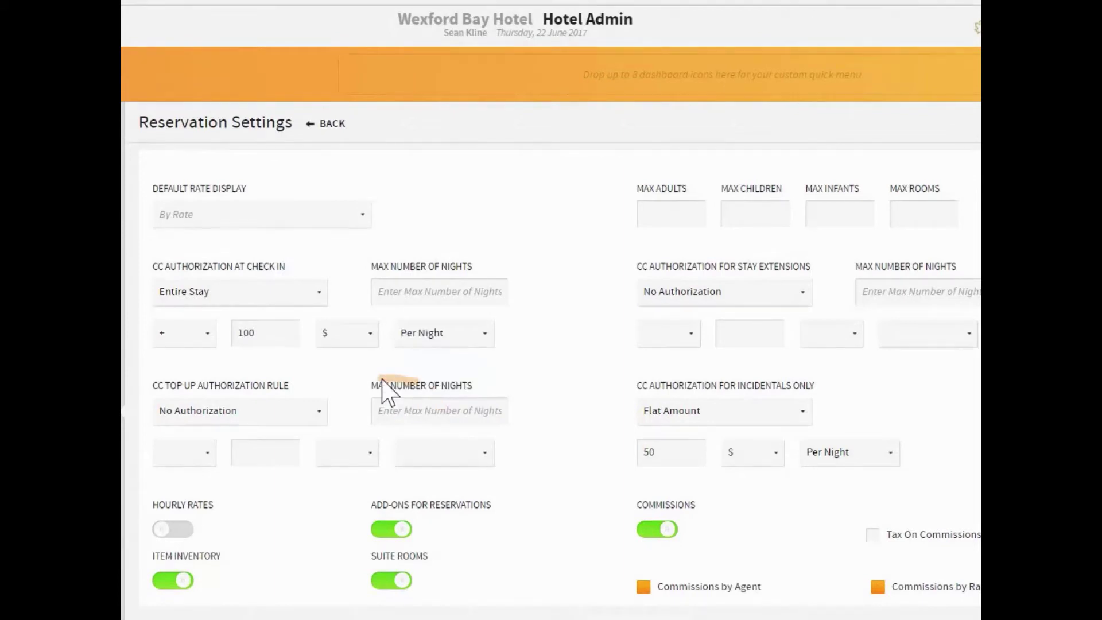
left_click(353, 334)
left_click(345, 364)
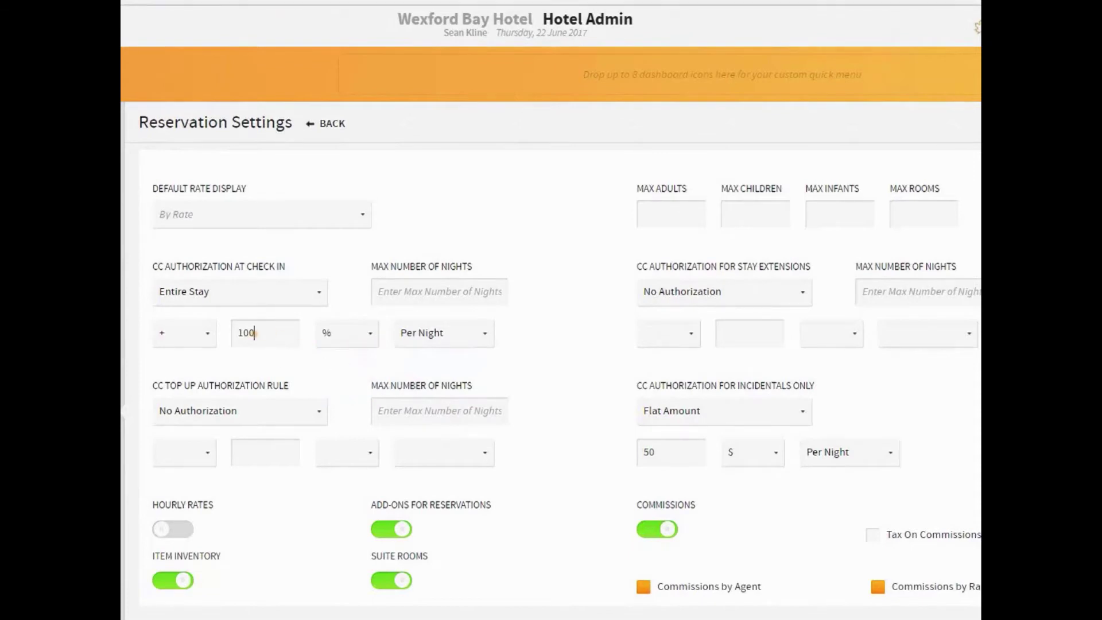
left_click(453, 337)
left_click(450, 359)
left_click(364, 339)
left_click(341, 384)
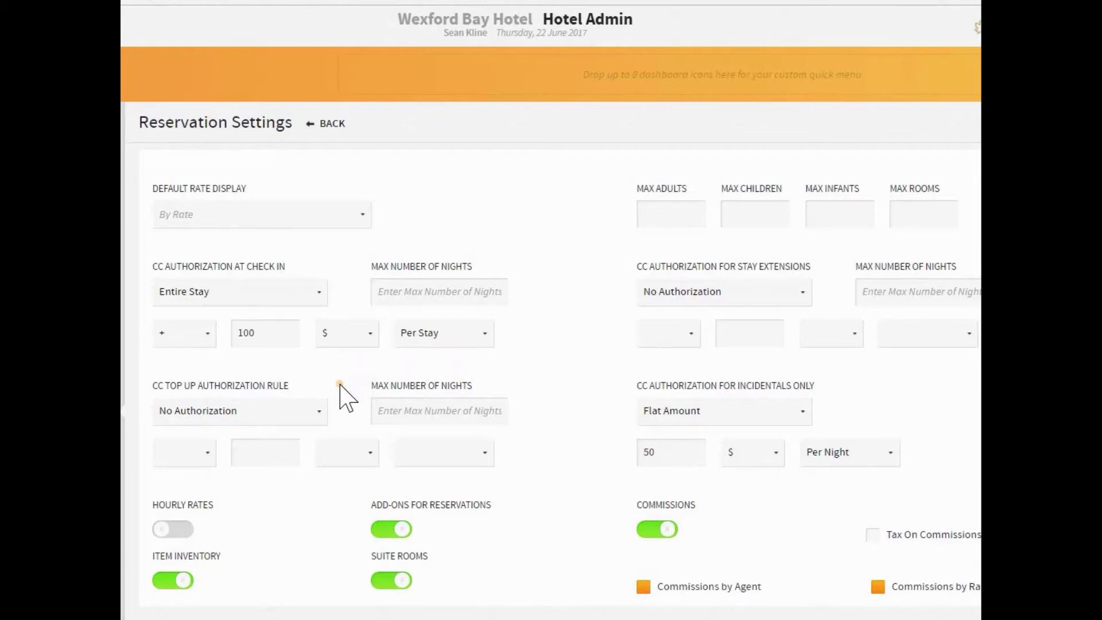
- Change the check-in extra amount from 100 to 0 and enter 5 maximum nights
left_click(431, 293)
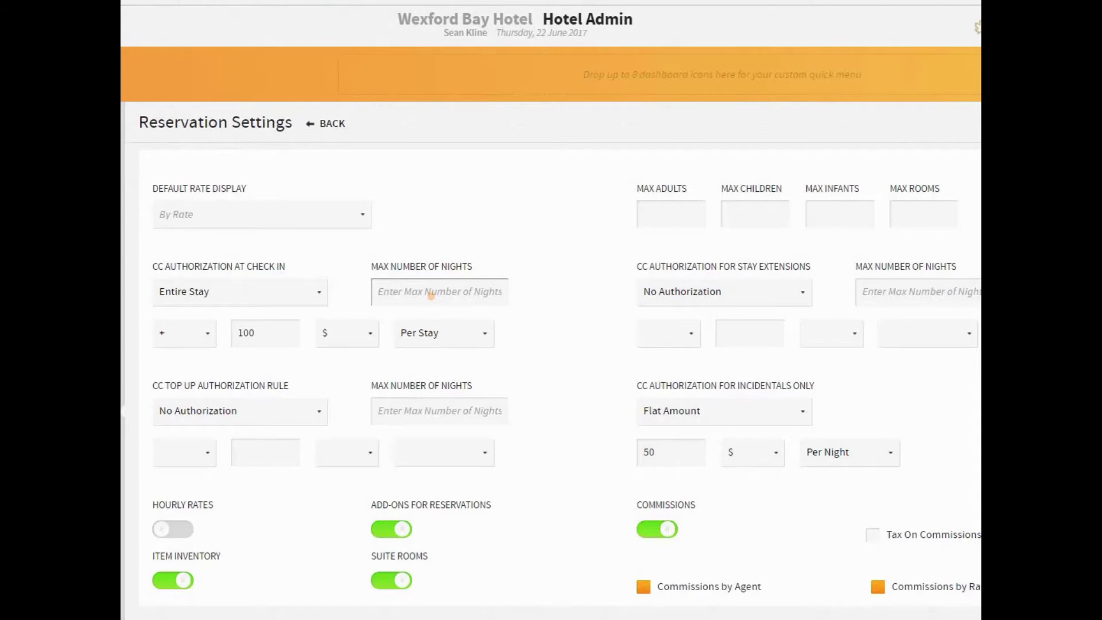
double_click(285, 337)
type("0")
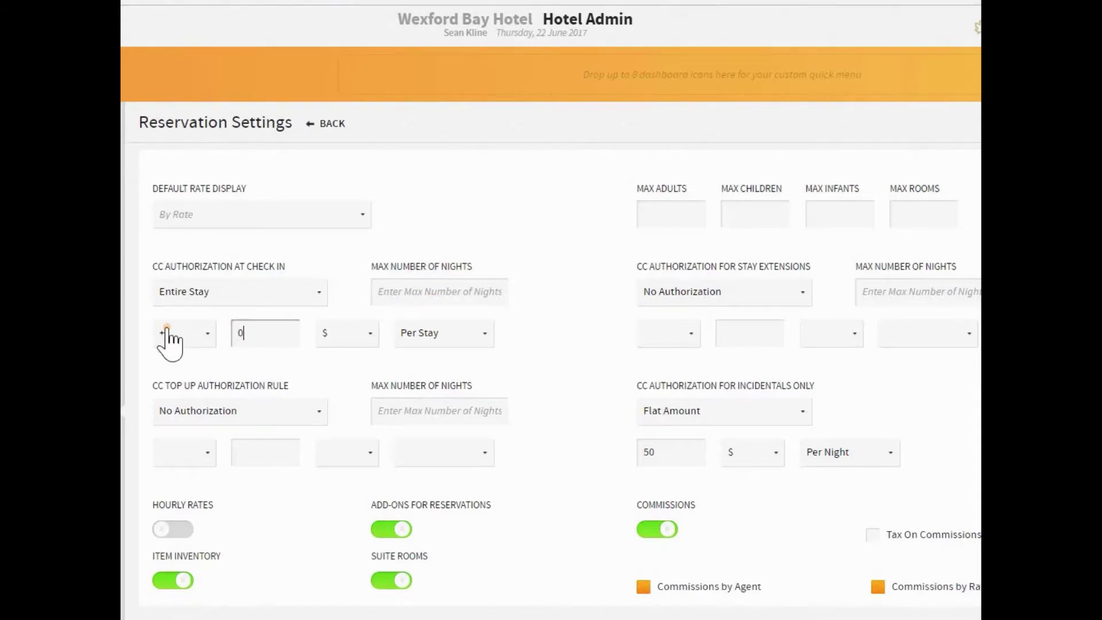
left_click(422, 296)
type("5")
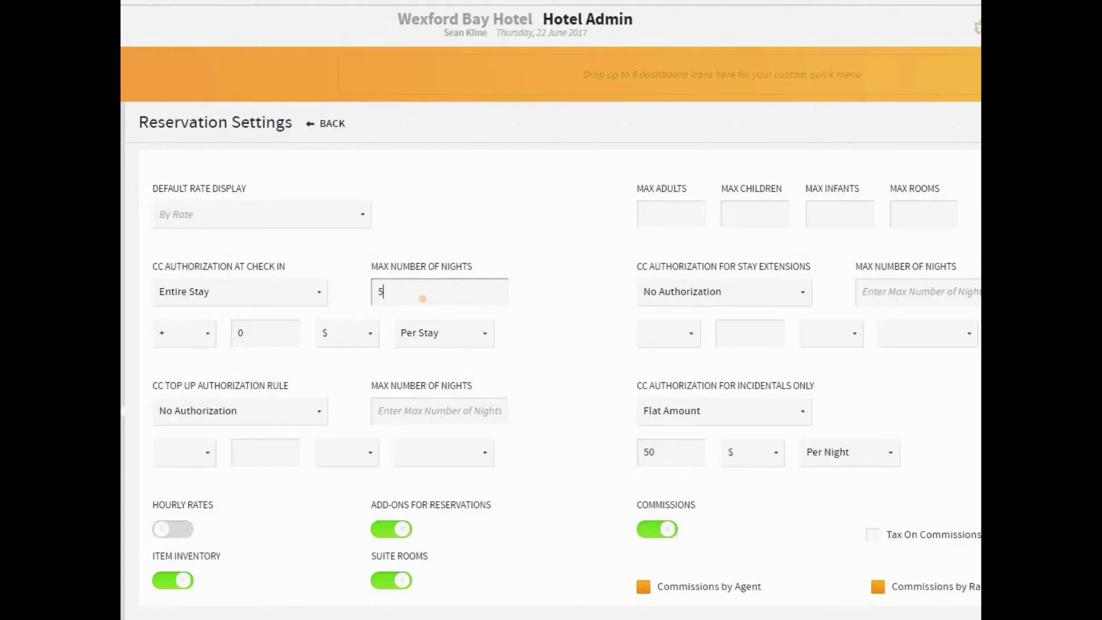
key("BackSpace")
type("5")
- Clear the 5-night limit and set stay-extension authorization to Entire Stay
key("BackSpace")
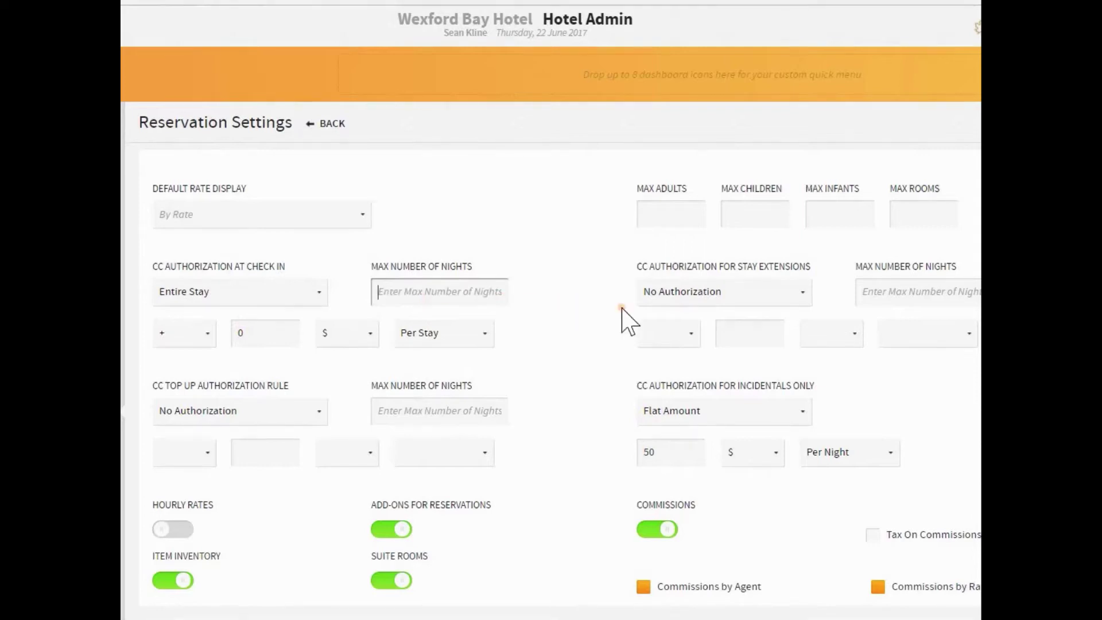
left_click(705, 292)
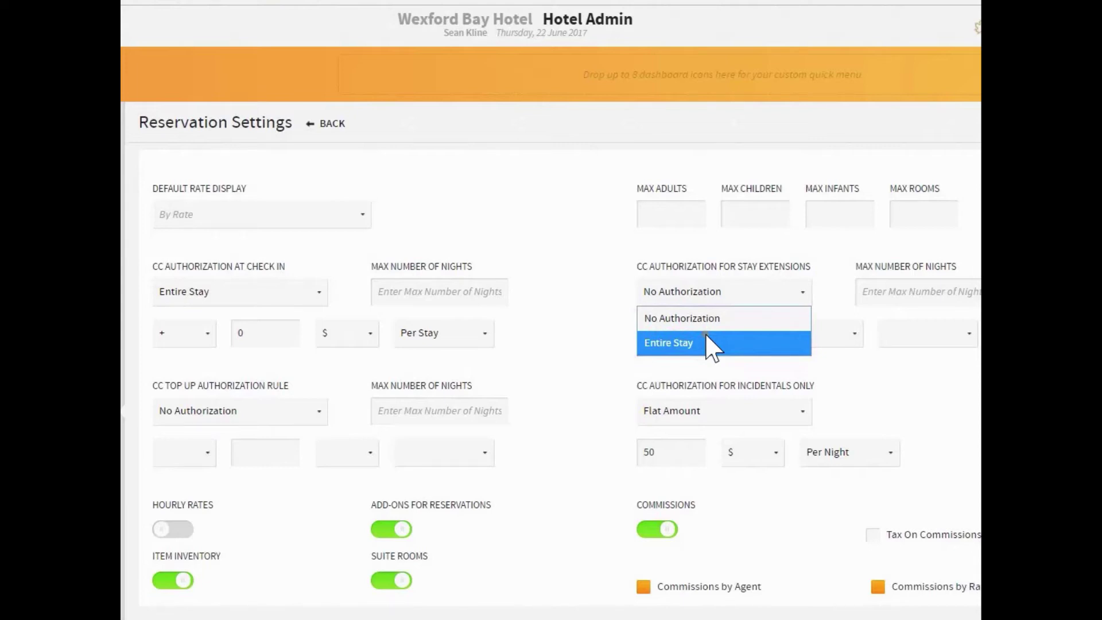
left_click(707, 338)
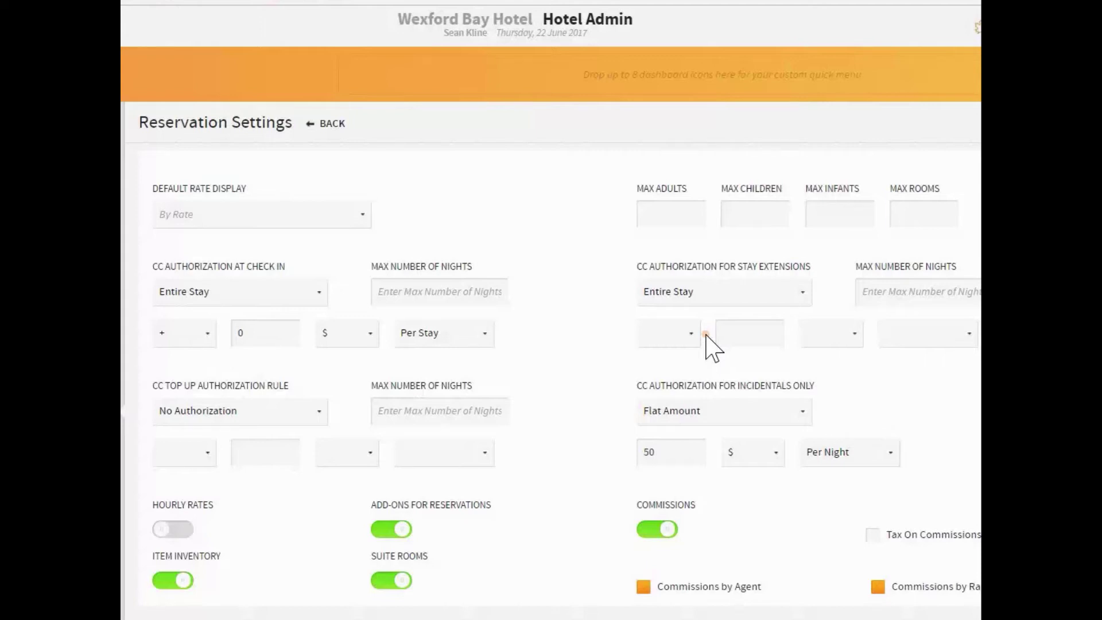
- Add + 50 $ per night to the stay-extension authorization
left_click(688, 338)
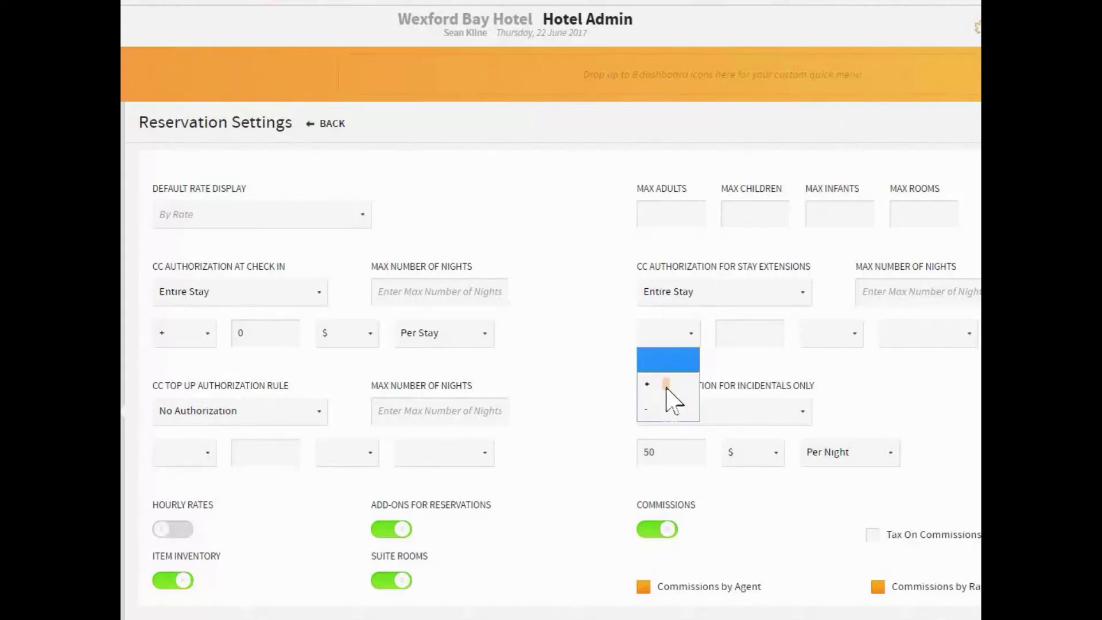
left_click(662, 383)
left_click(746, 331)
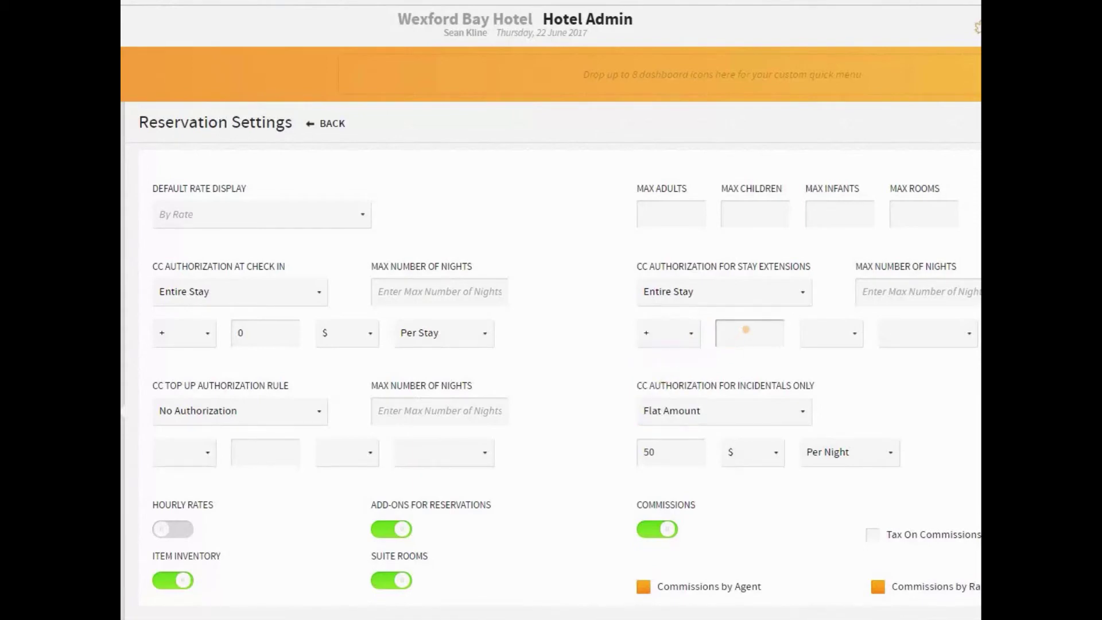
type("50")
left_click(836, 342)
left_click(833, 408)
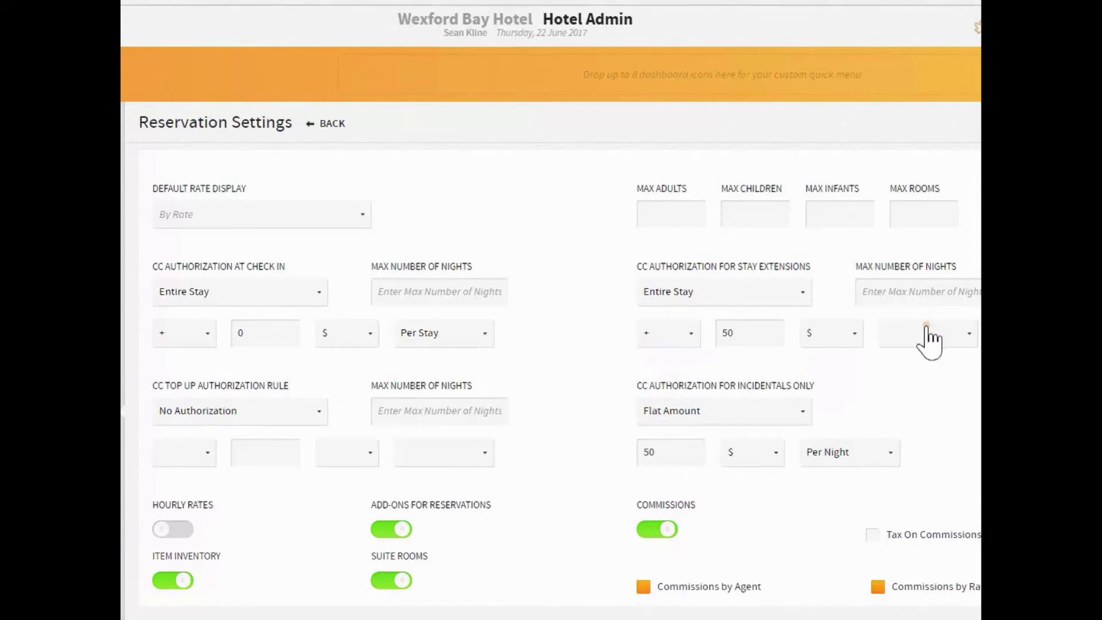
left_click(929, 340)
left_click(919, 407)
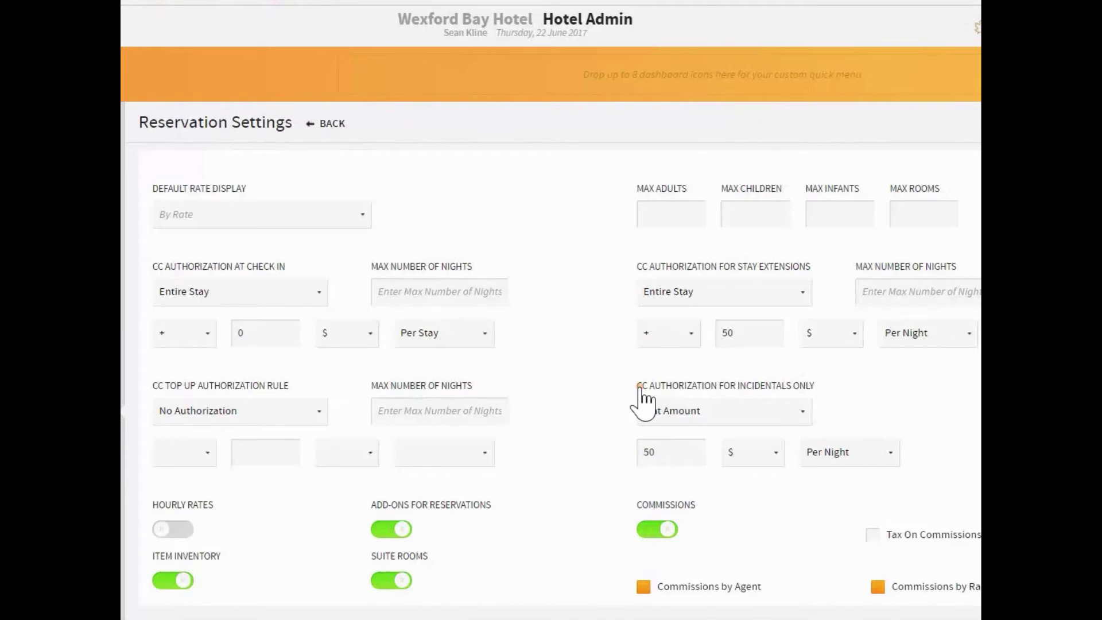
- Keep incidentals at Flat Amount and change the check-in extra to 50 $ per night
left_click(747, 406)
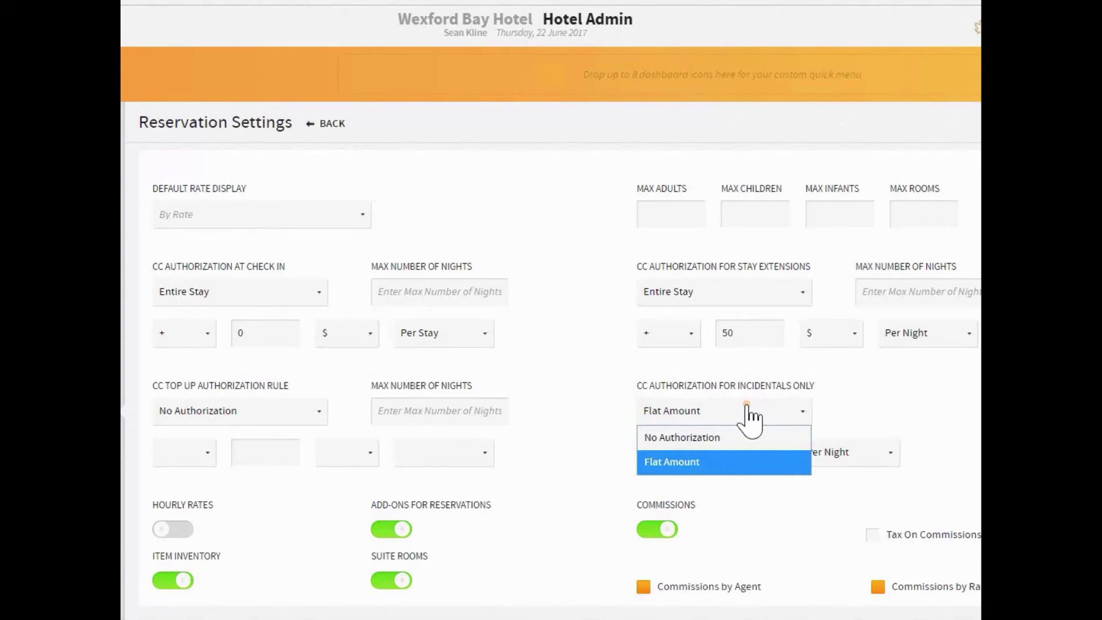
left_click(723, 466)
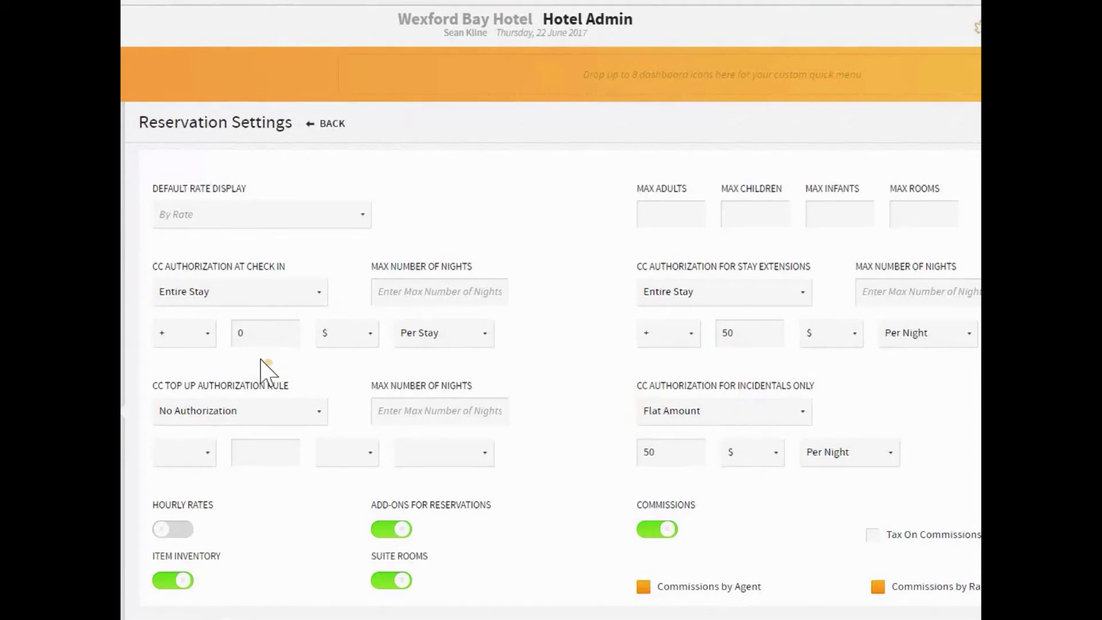
double_click(241, 333)
type("50")
left_click(424, 336)
left_click(431, 385)
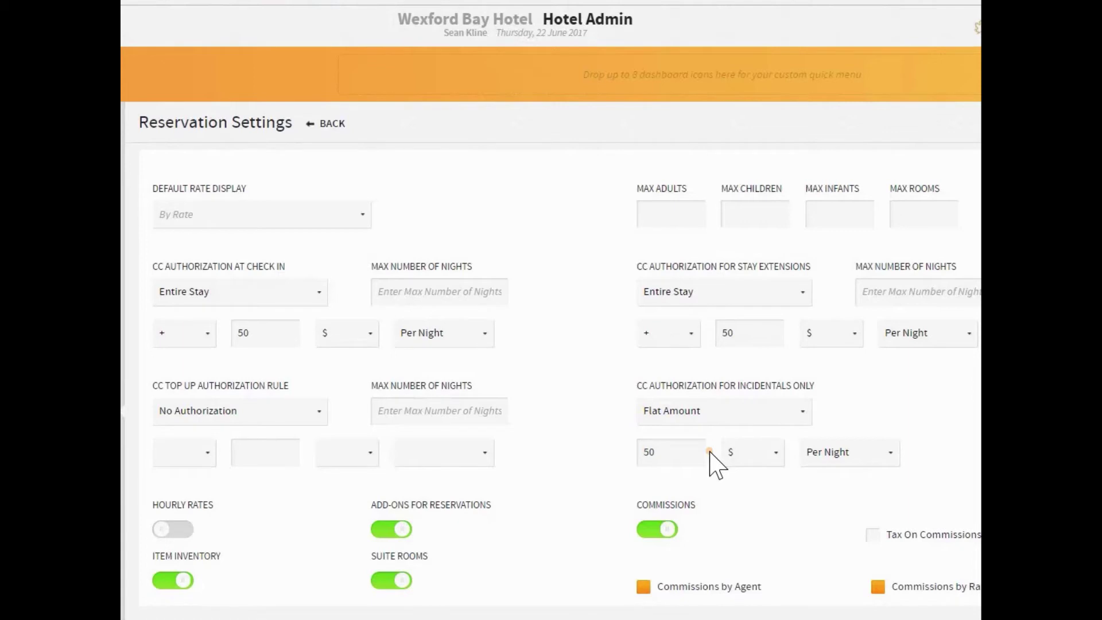
- Switch the incidentals authorization period from per night to Per Stay
left_click(861, 450)
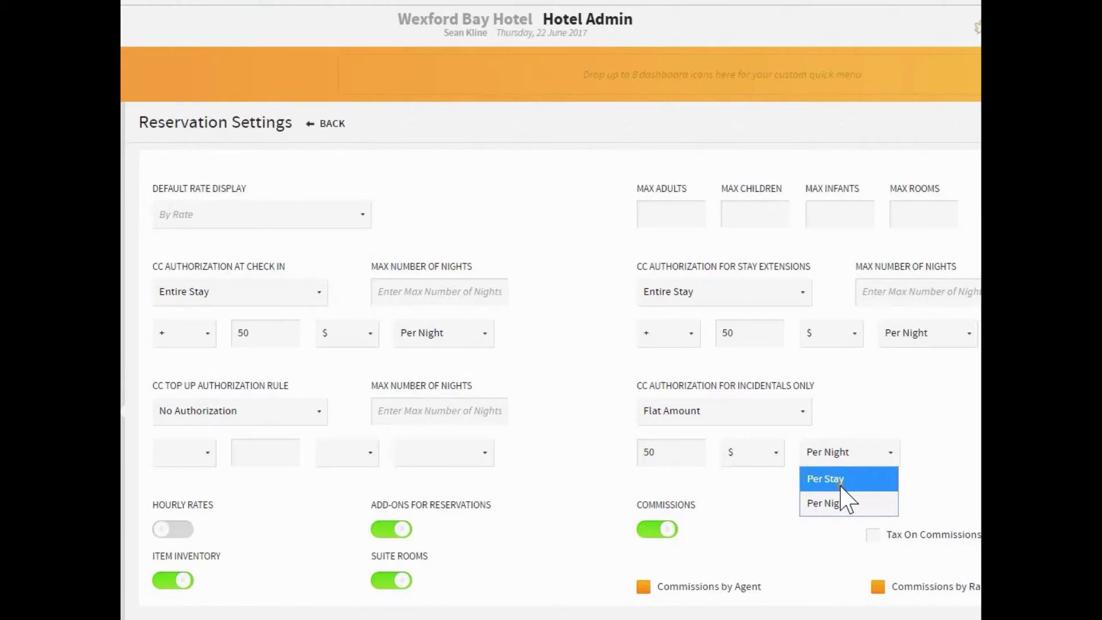
left_click(841, 480)
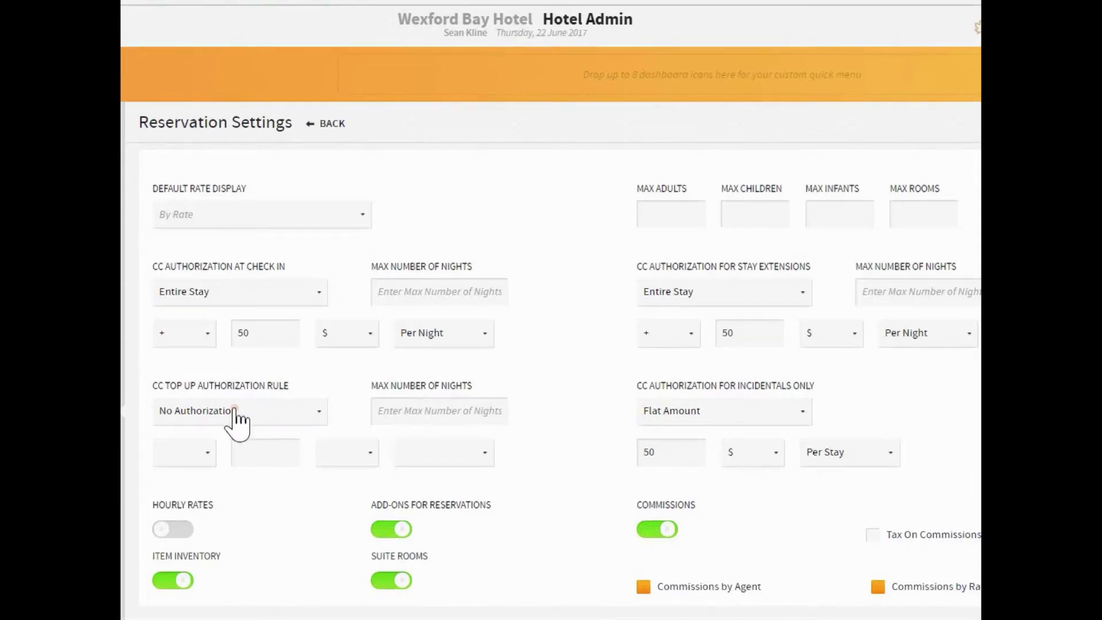
- Set the CC top-up rule to Remaining Balance + 50 $ per night
left_click(217, 428)
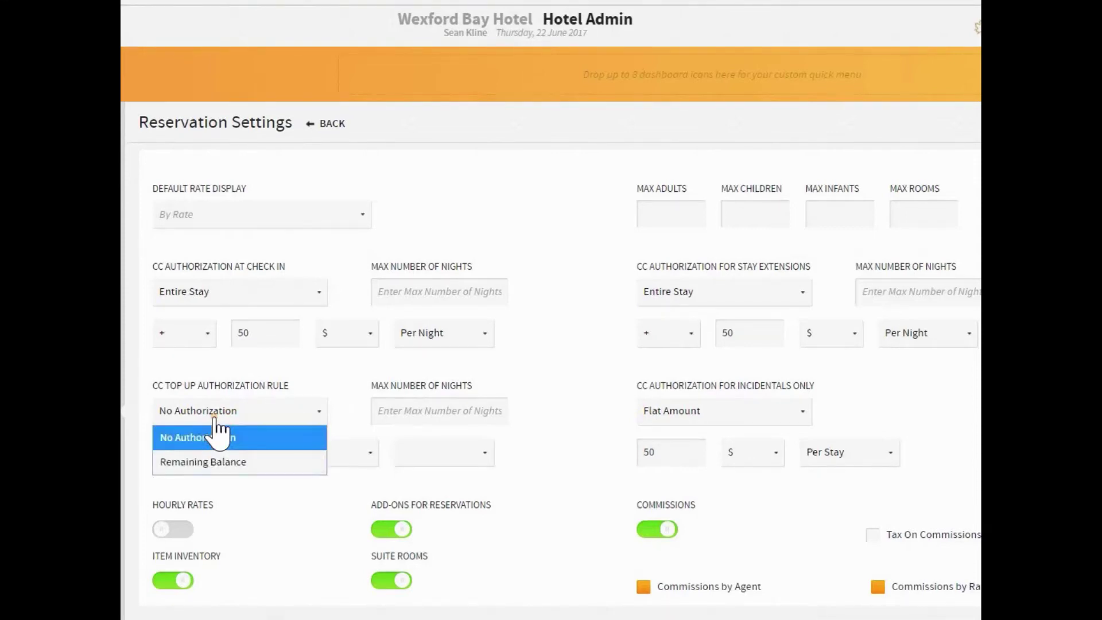
left_click(219, 465)
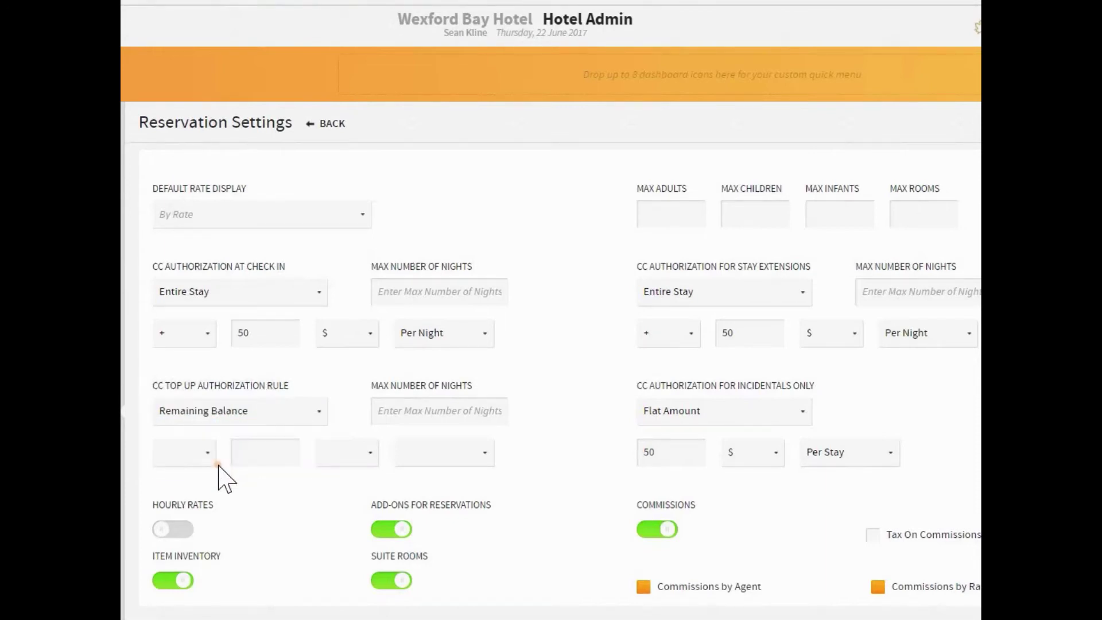
left_click(205, 460)
left_click(193, 504)
left_click(264, 445)
type("50")
left_click(347, 453)
left_click(438, 451)
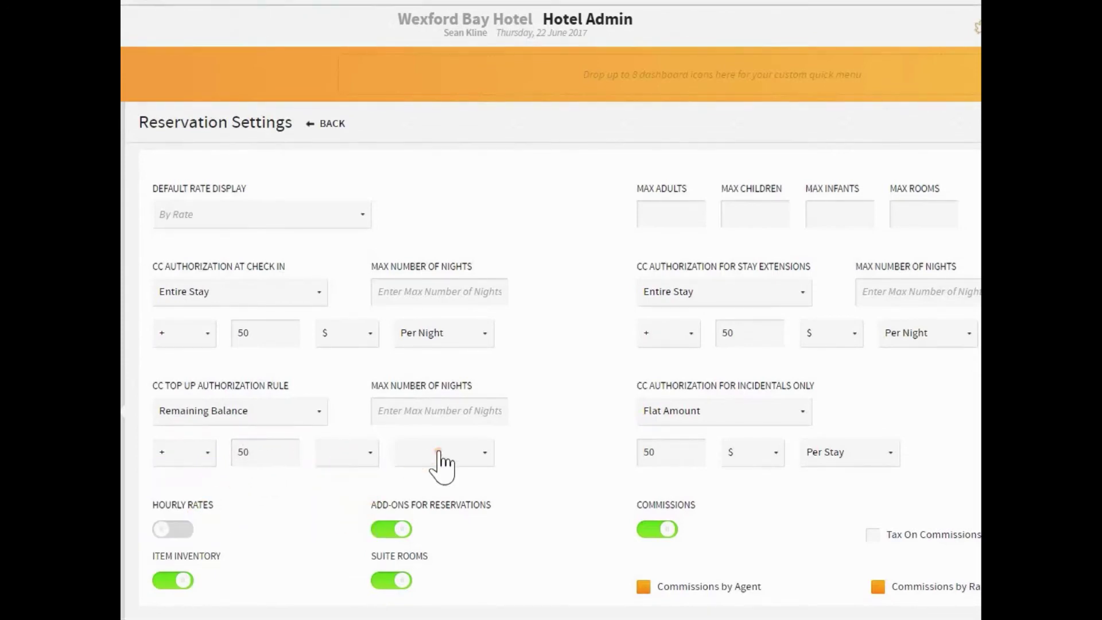
left_click(432, 525)
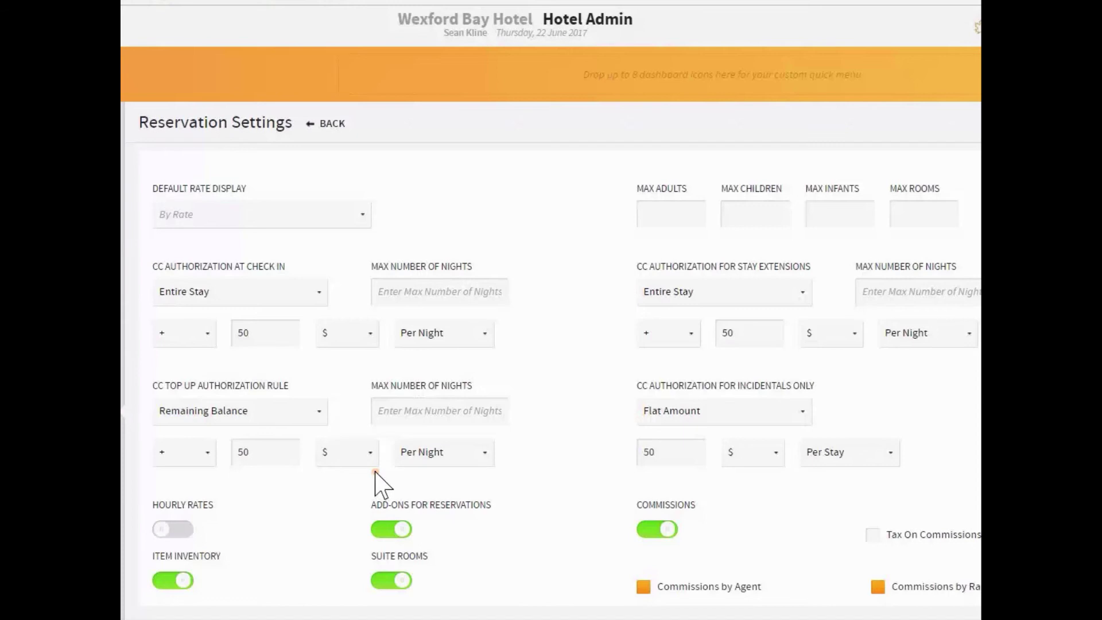
- Open the top-left hamburger navigation menu with all authorization rules filled in
left_click(237, 452)
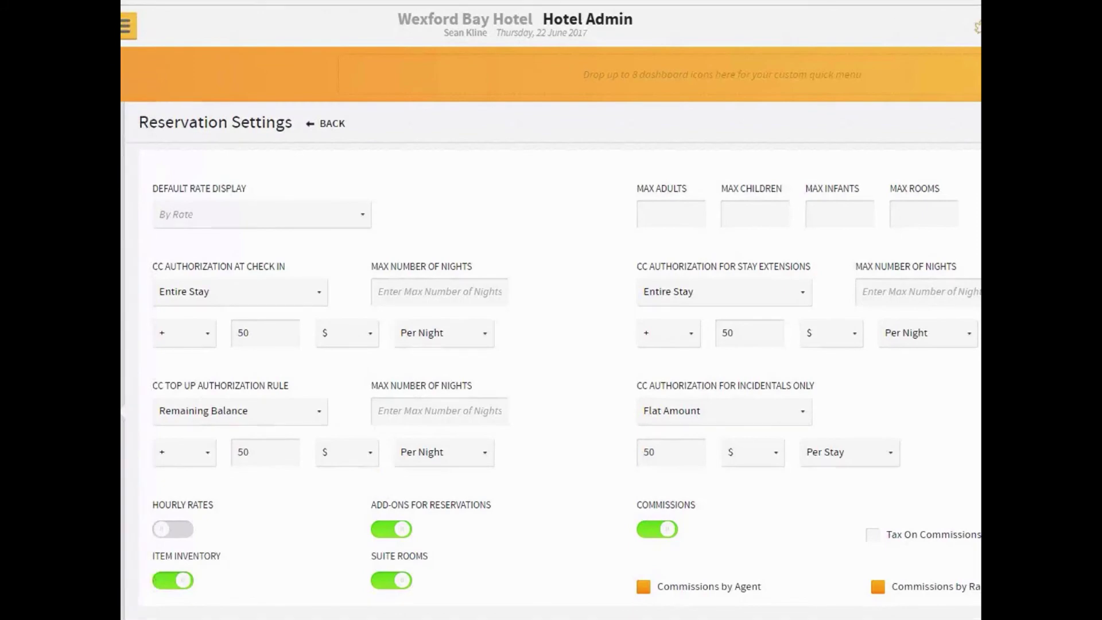
left_click(127, 25)
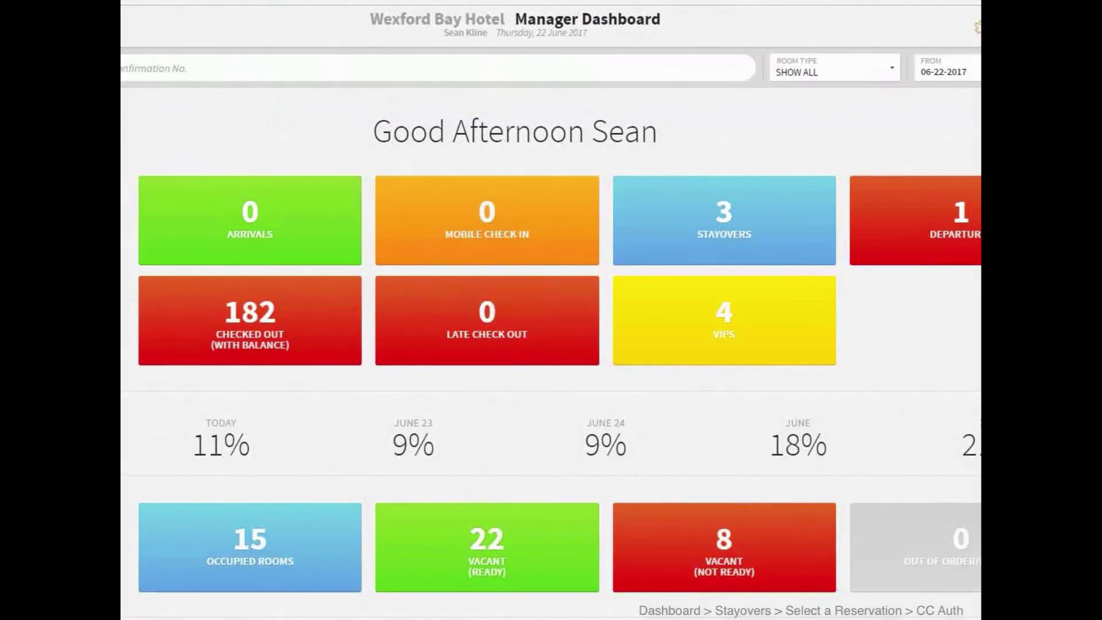
- Open the room 406 stayover reservation's Stay Card from the Stayovers list
left_click(721, 234)
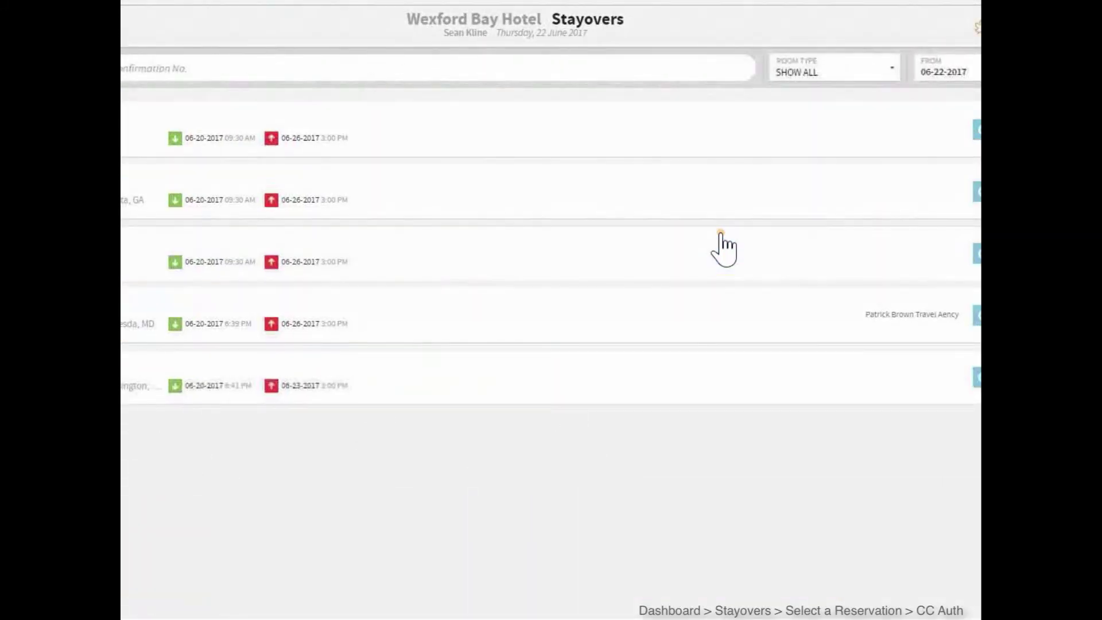
left_click(392, 197)
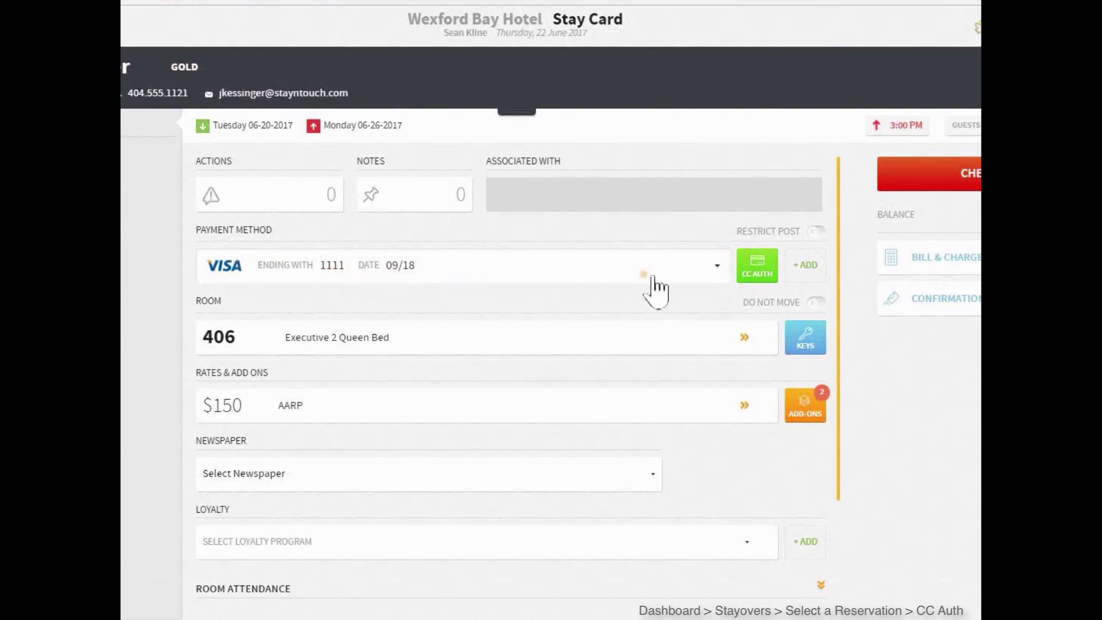
- Authorize an additional 750 on the Visa ending 1111 and dismiss the confirmation
left_click(758, 275)
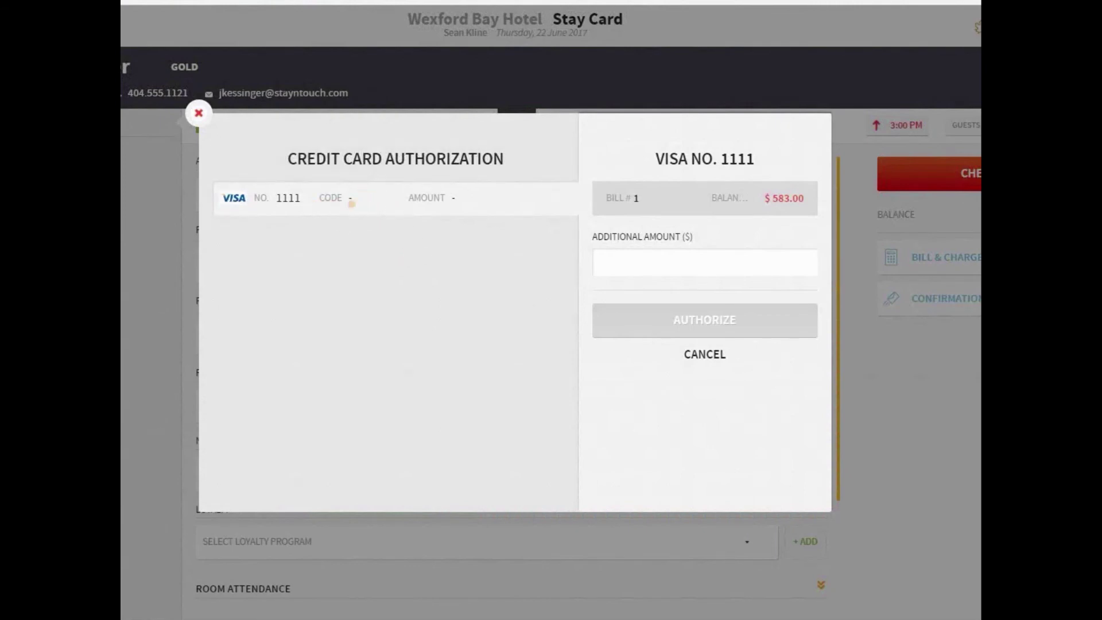
left_click(644, 263)
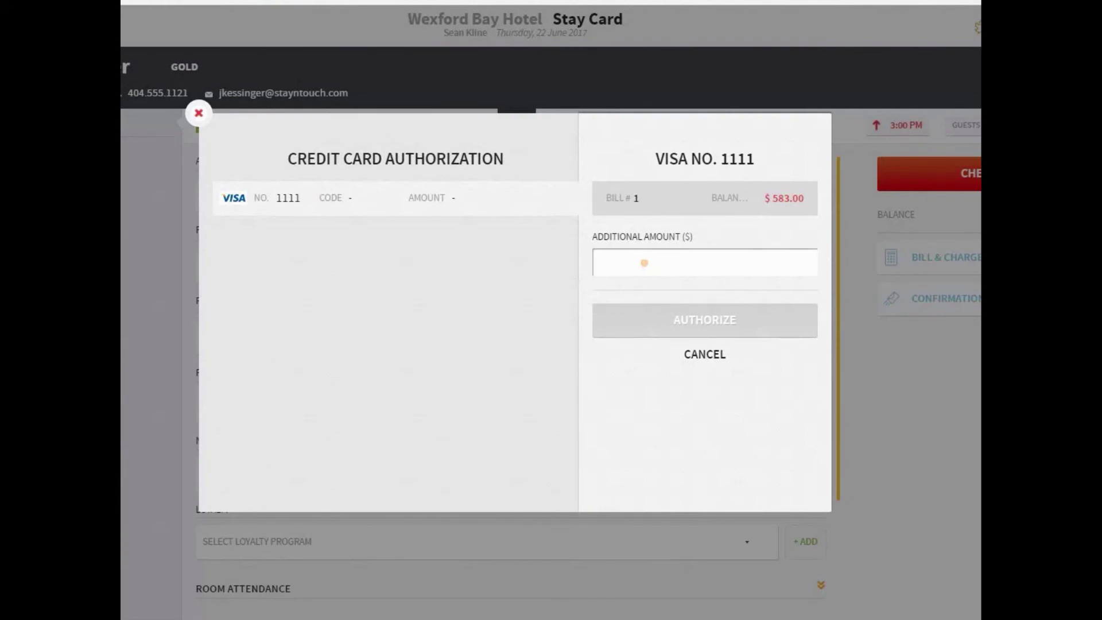
type("750")
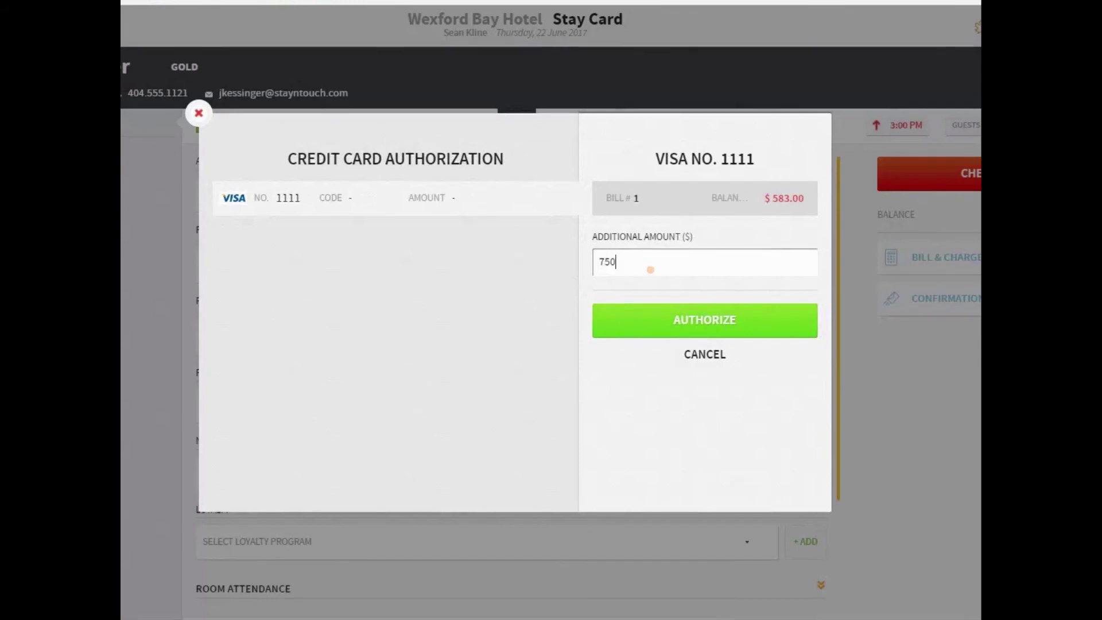
left_click(697, 325)
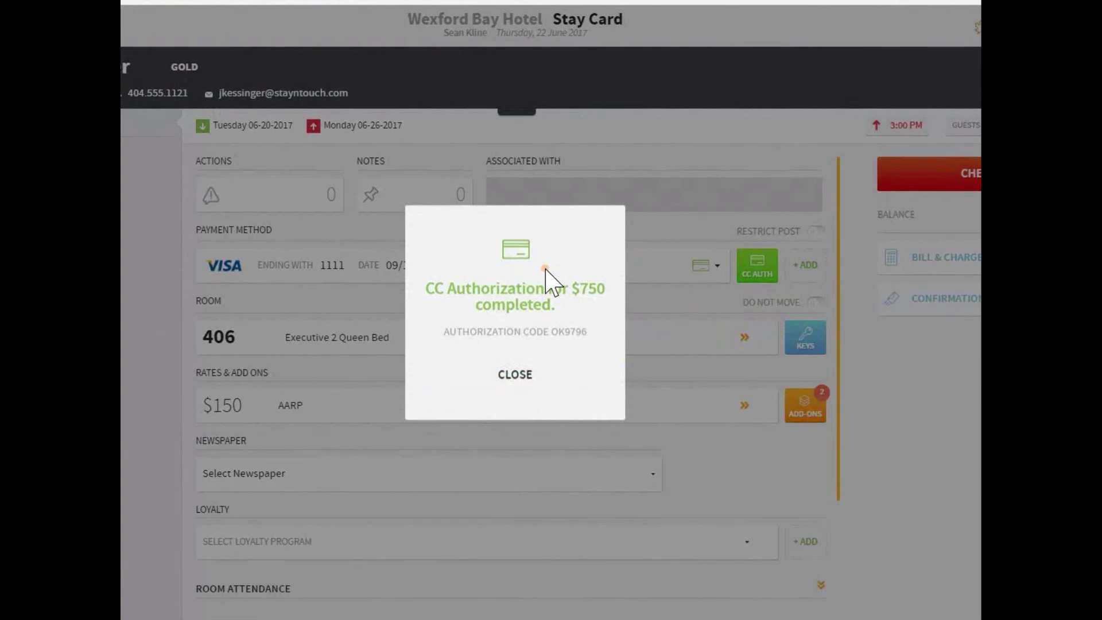
left_click(514, 375)
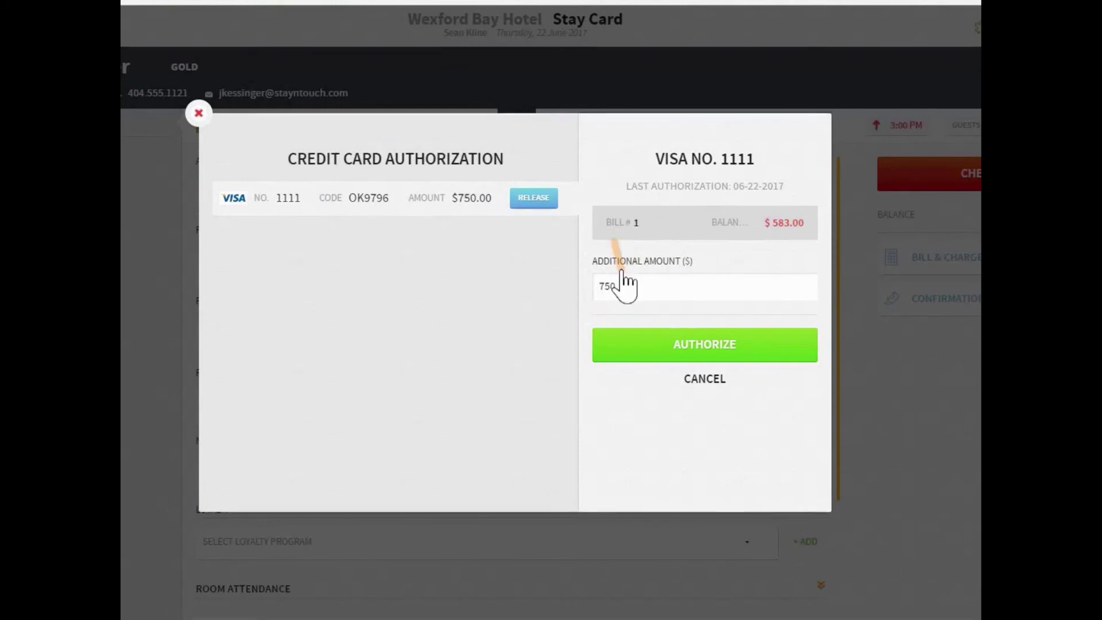
- Cancel the Credit Card Authorization dialog, keeping the $750 authorization
left_click(705, 380)
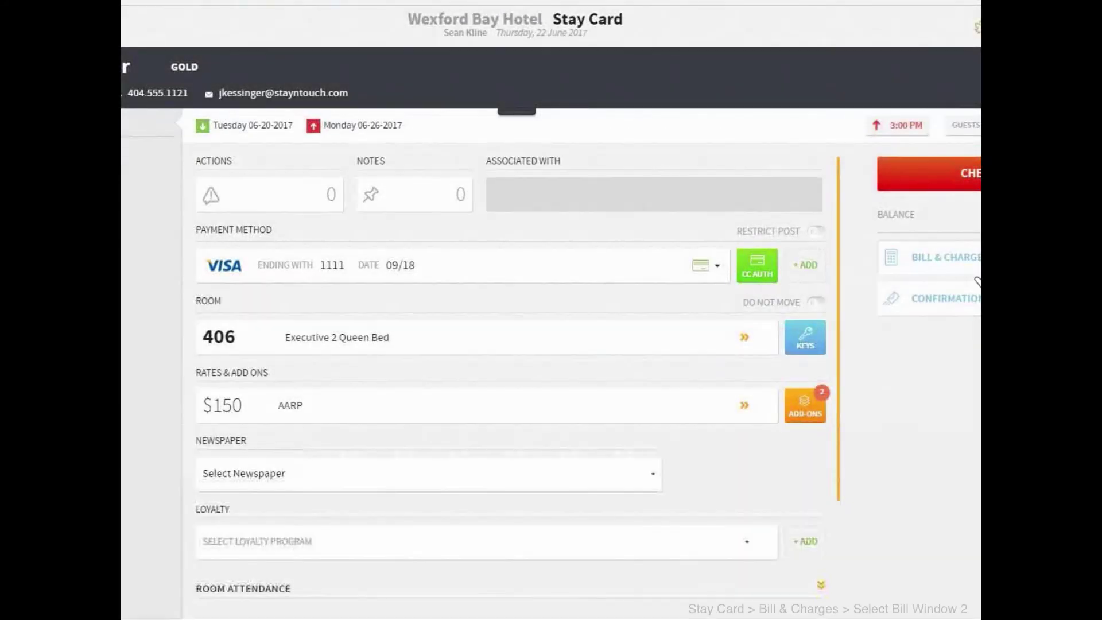
- Add the Visa ending 1111 as the Credit Card payment method for bill window 2
left_click(953, 258)
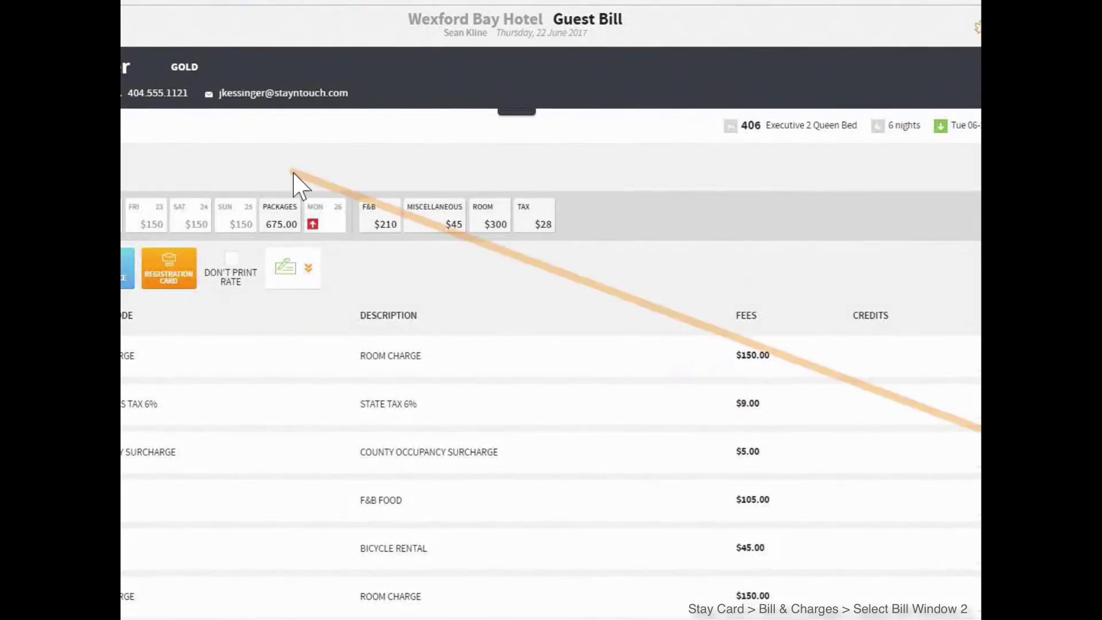
left_click(121, 175)
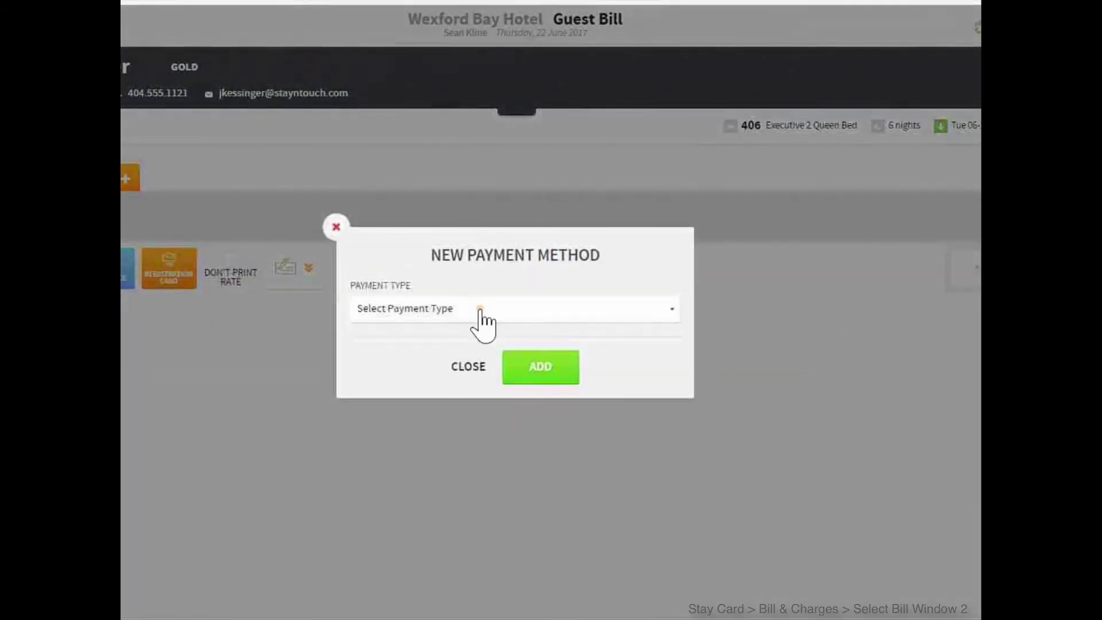
left_click(481, 310)
left_click(465, 408)
left_click(445, 337)
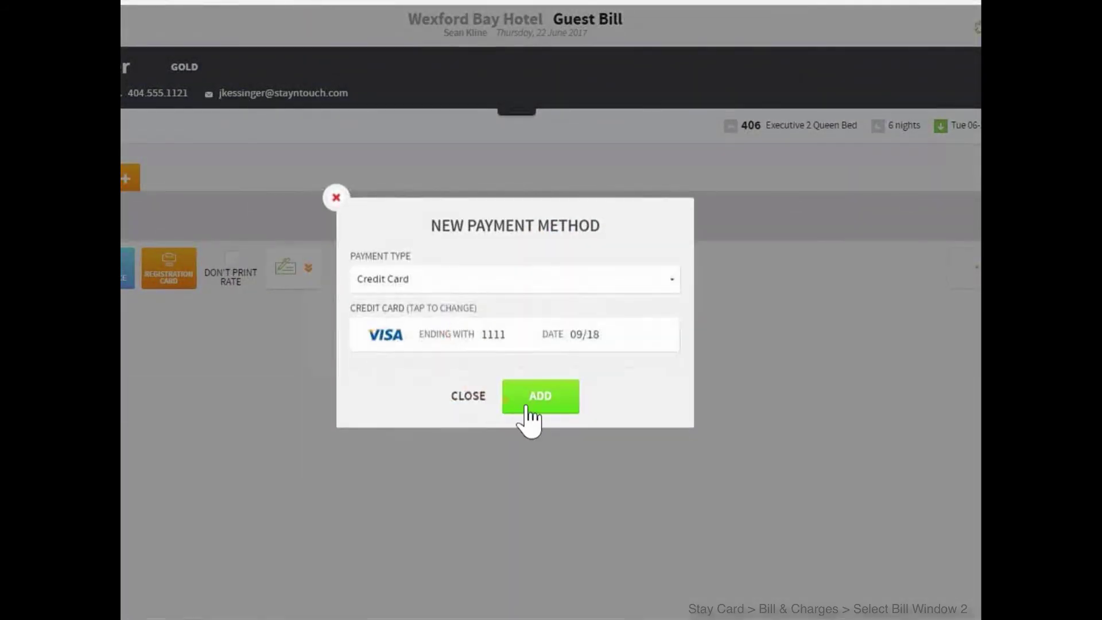
left_click(542, 397)
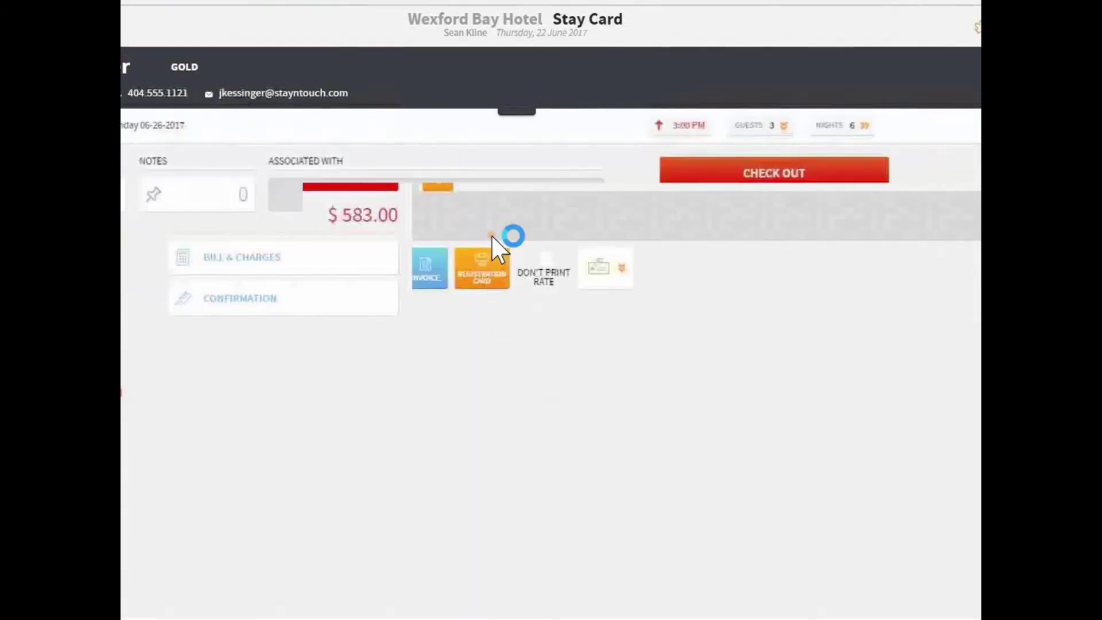
- Authorize an additional 175 on the Bill #2 Visa card entry
left_click(769, 274)
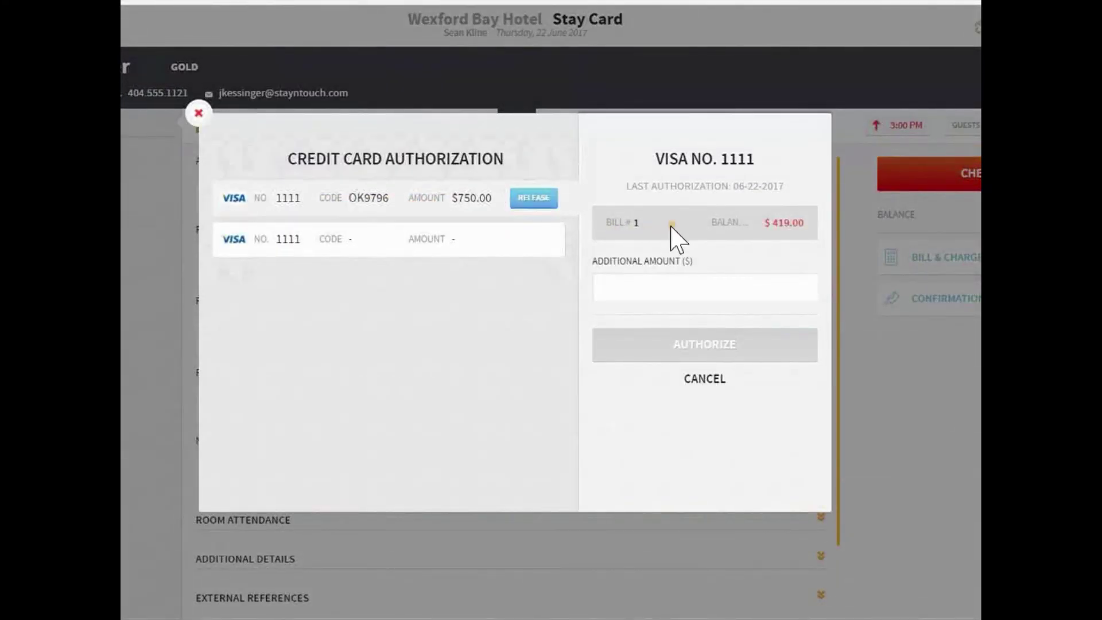
left_click(369, 242)
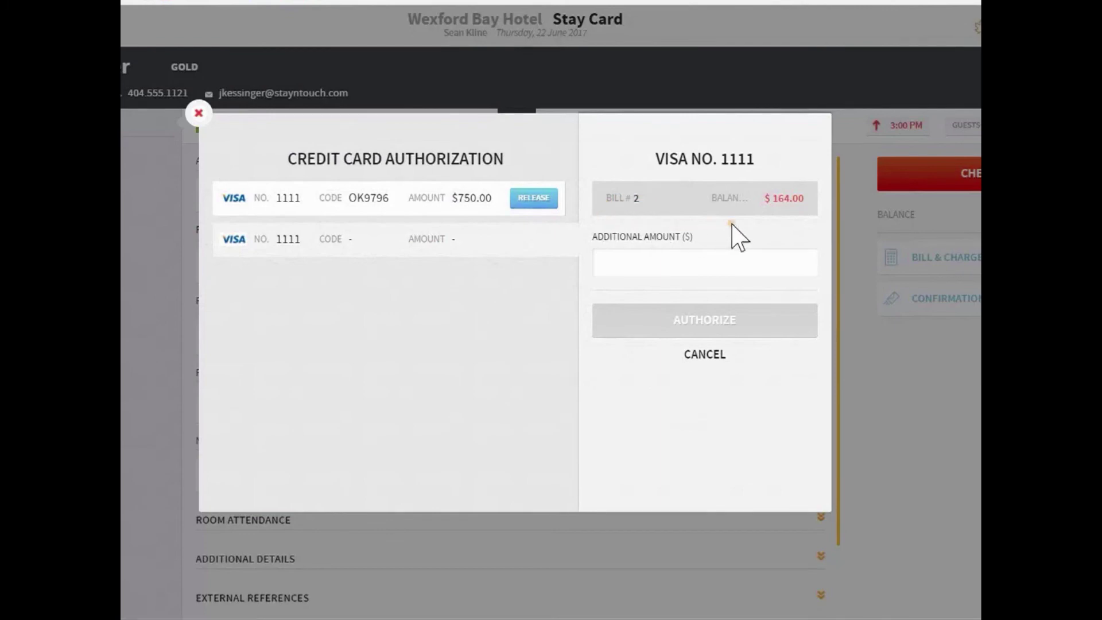
left_click(669, 251)
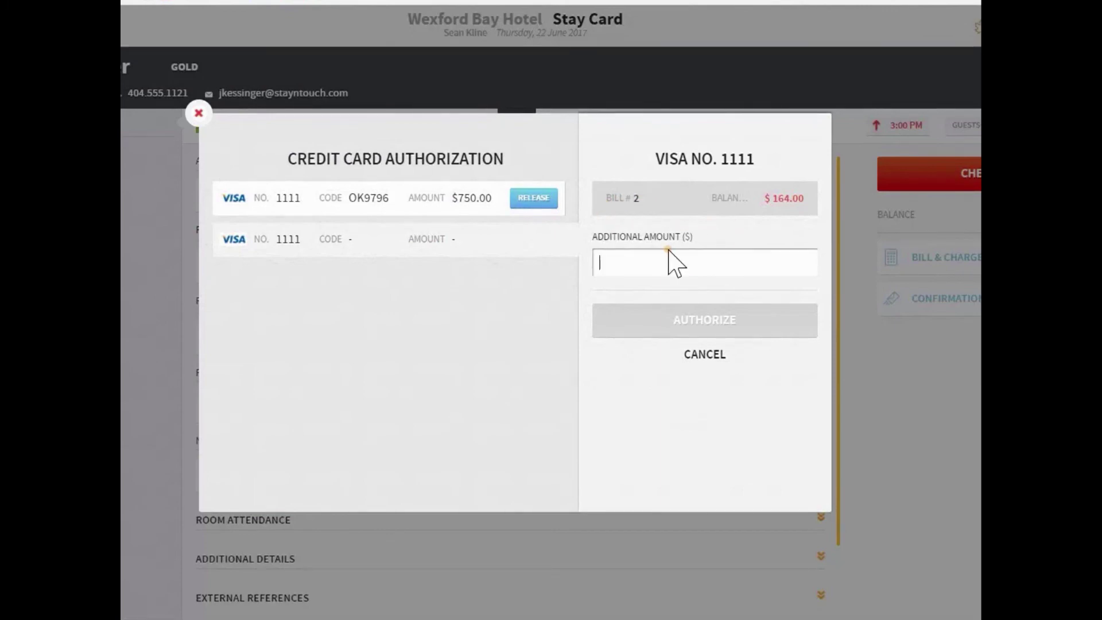
type("175")
left_click(688, 330)
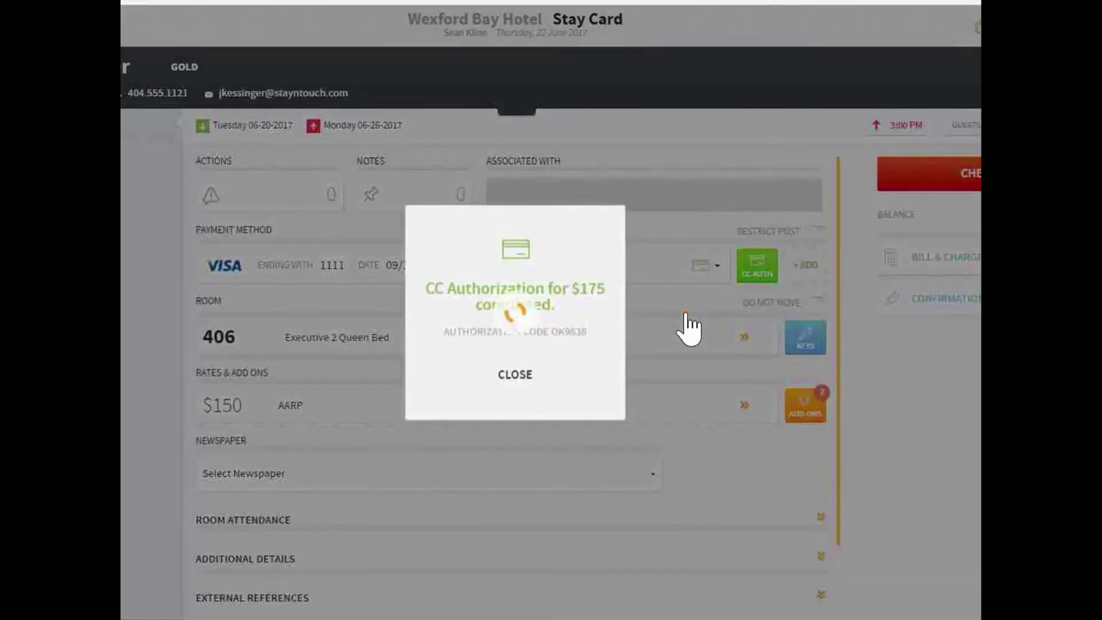
- Dismiss the confirmation and release the $175.00 authorization OK9836
left_click(519, 381)
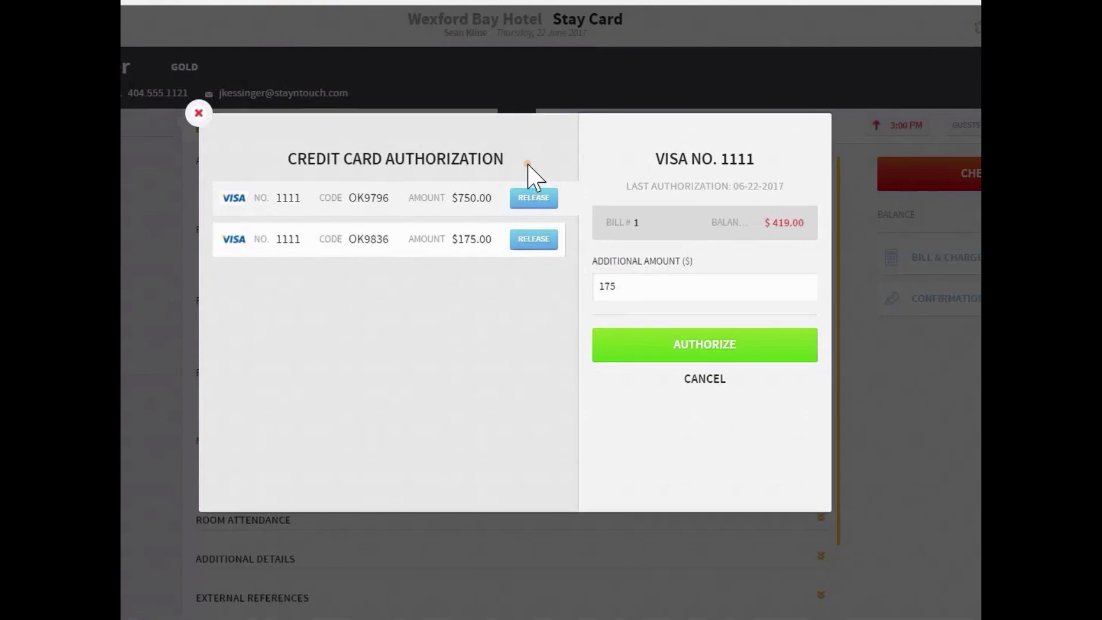
left_click(531, 248)
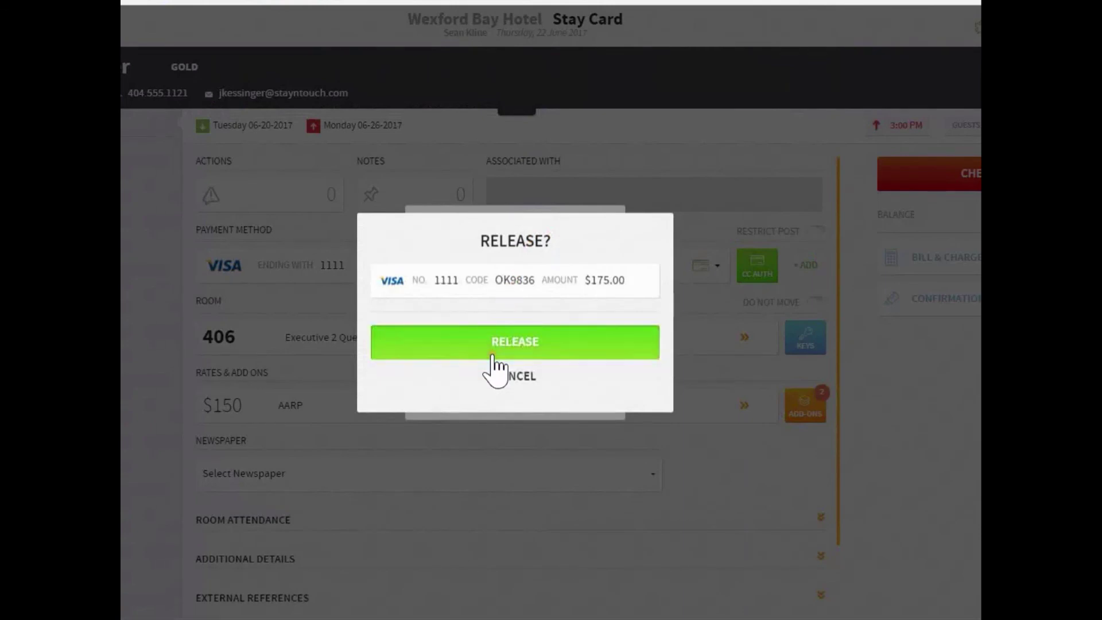
left_click(492, 356)
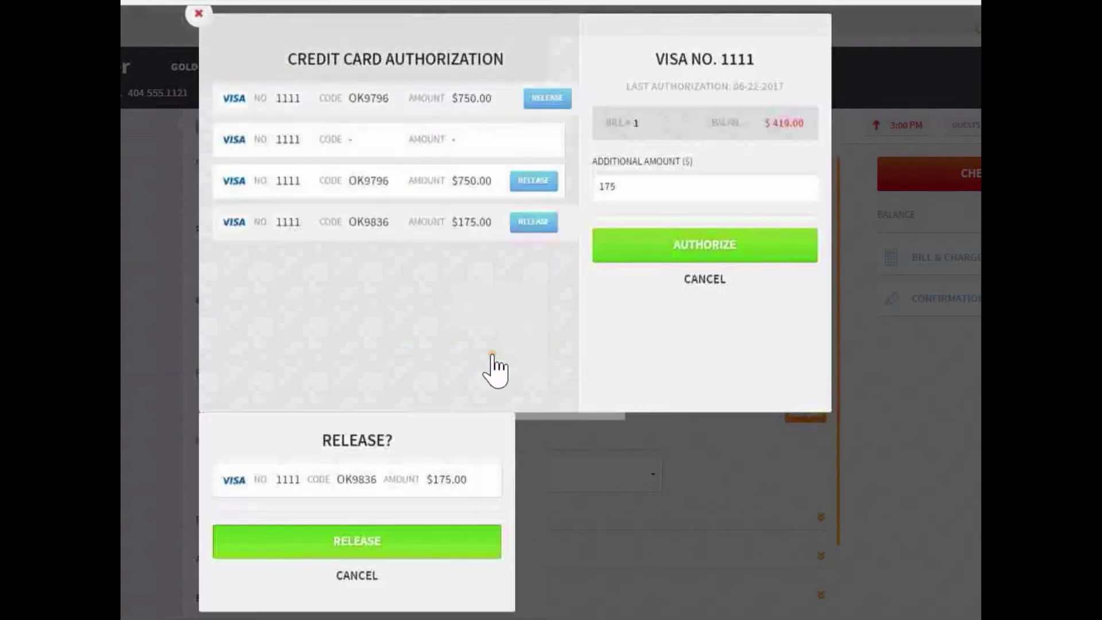